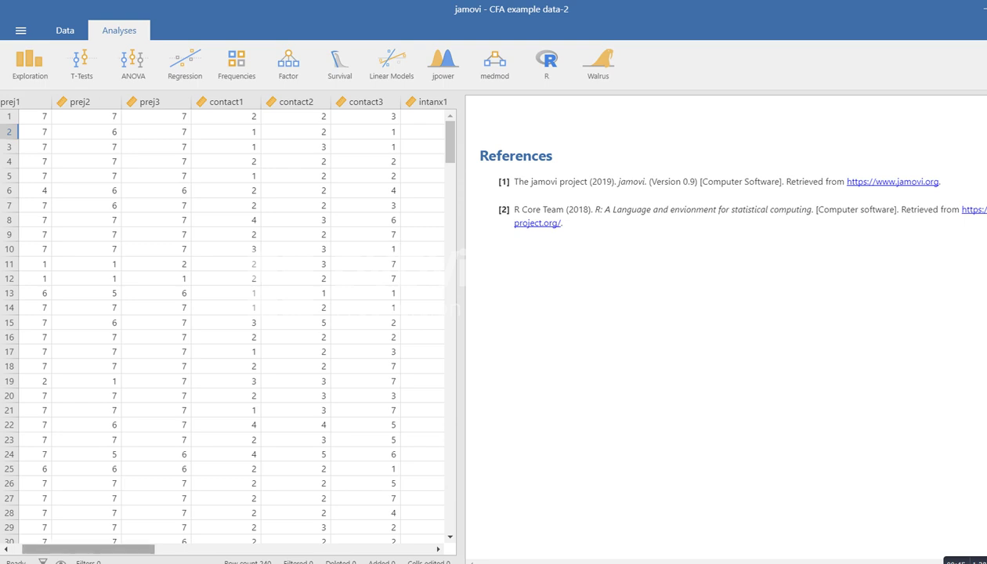
# Look over the prejudice items prej1 to prej3 and the contact items contact1 to contact3 in the dataset
pyautogui.moveTo(88, 549); pyautogui.dragTo(77, 550)
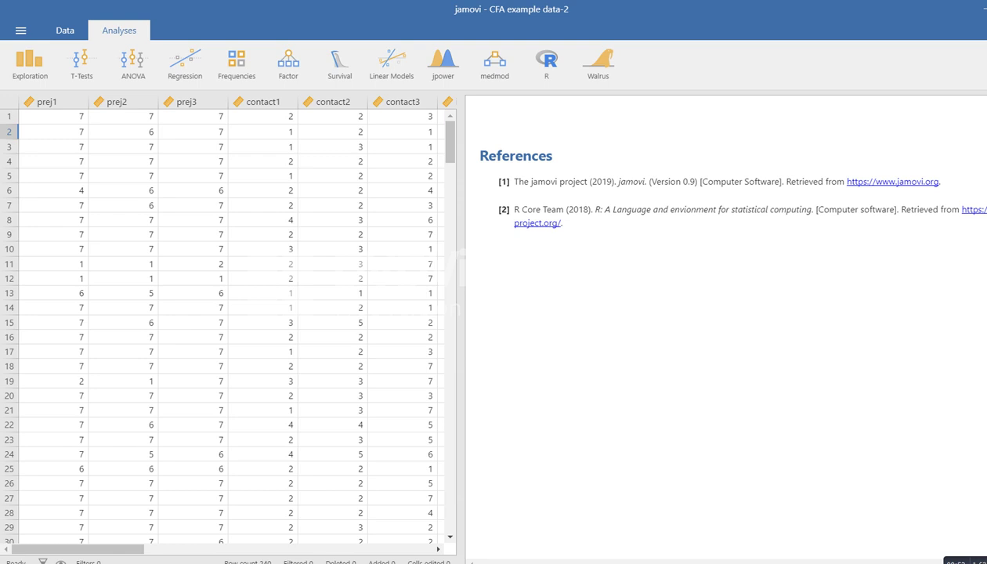
pyautogui.click(403, 102)
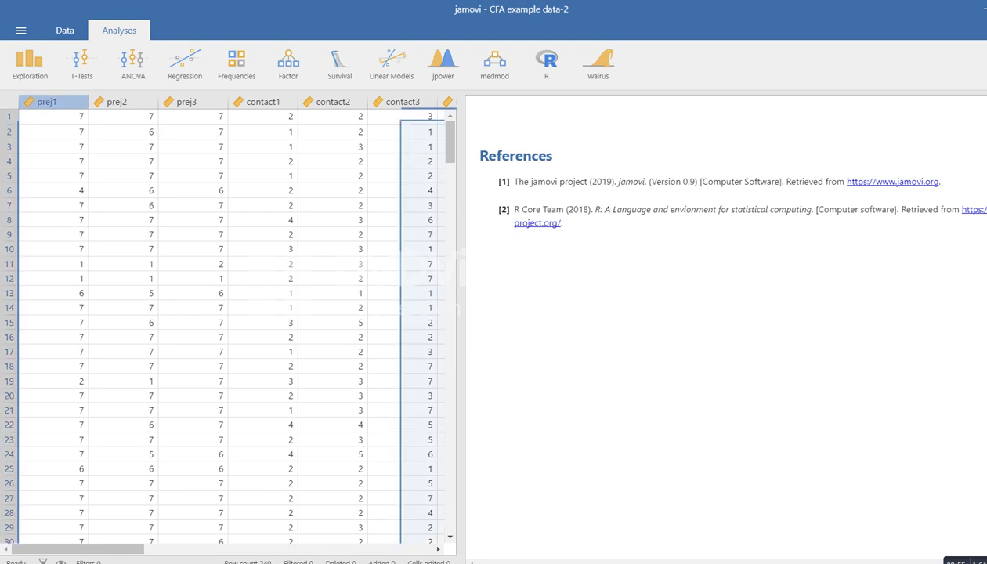
pyautogui.click(47, 102)
pyautogui.click(118, 102)
pyautogui.click(187, 102)
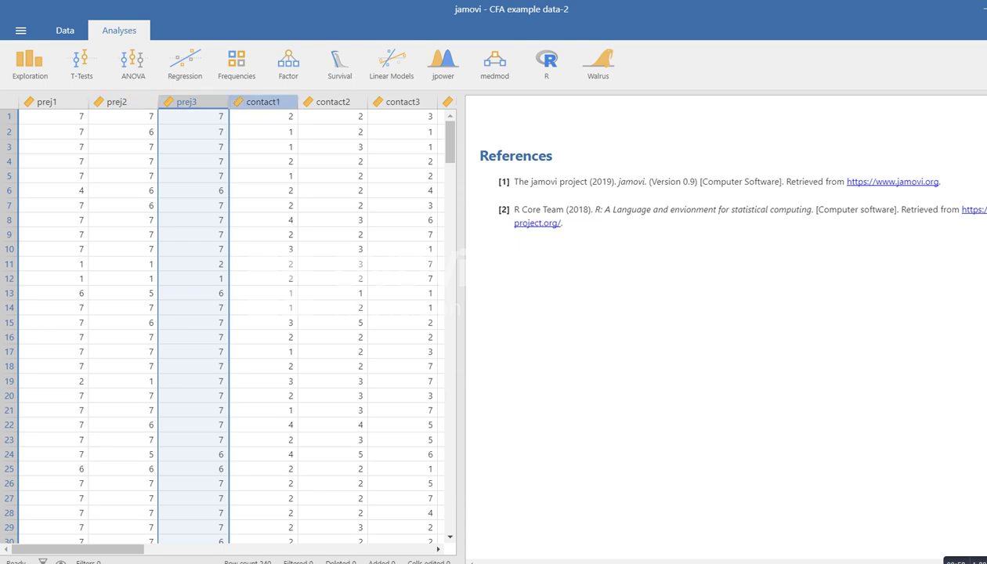
pyautogui.click(263, 102)
pyautogui.click(333, 101)
pyautogui.click(403, 102)
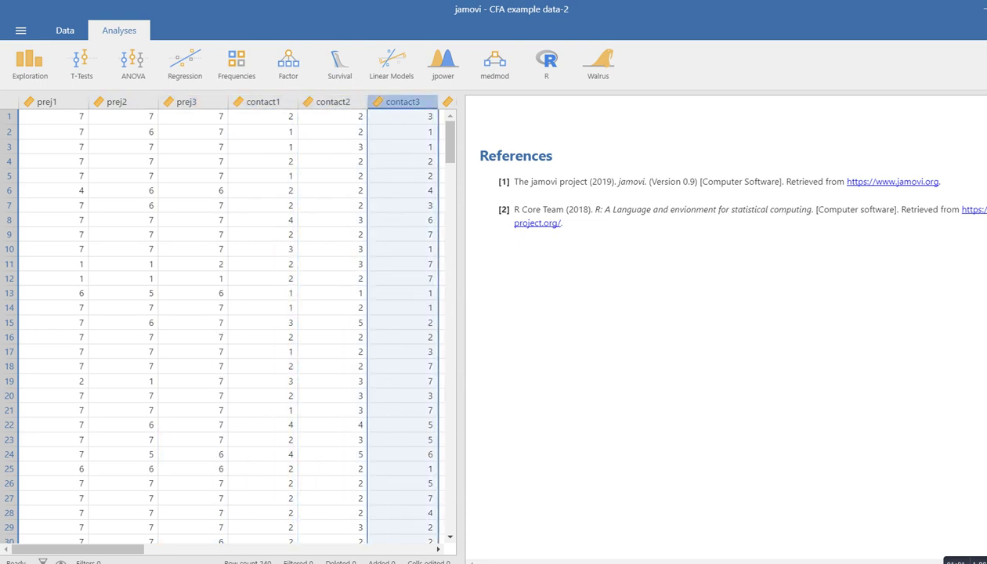
# Look over the remaining dataset variables, including intanx1, intanx2r, intanx3 and oppinc1, and return to the first columns
pyautogui.moveTo(77, 549); pyautogui.dragTo(158, 549)
pyautogui.click(202, 102)
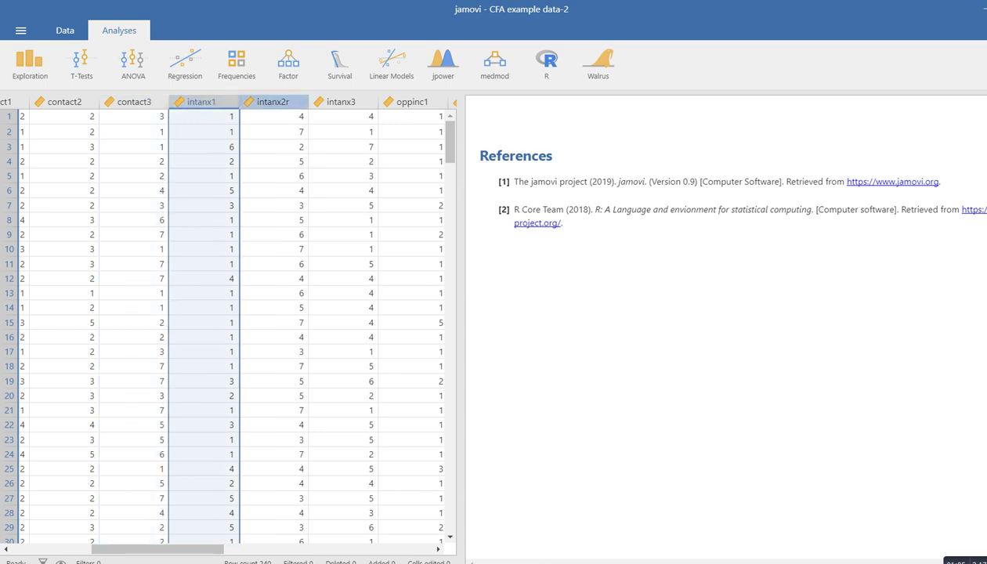
pyautogui.click(271, 102)
pyautogui.click(341, 102)
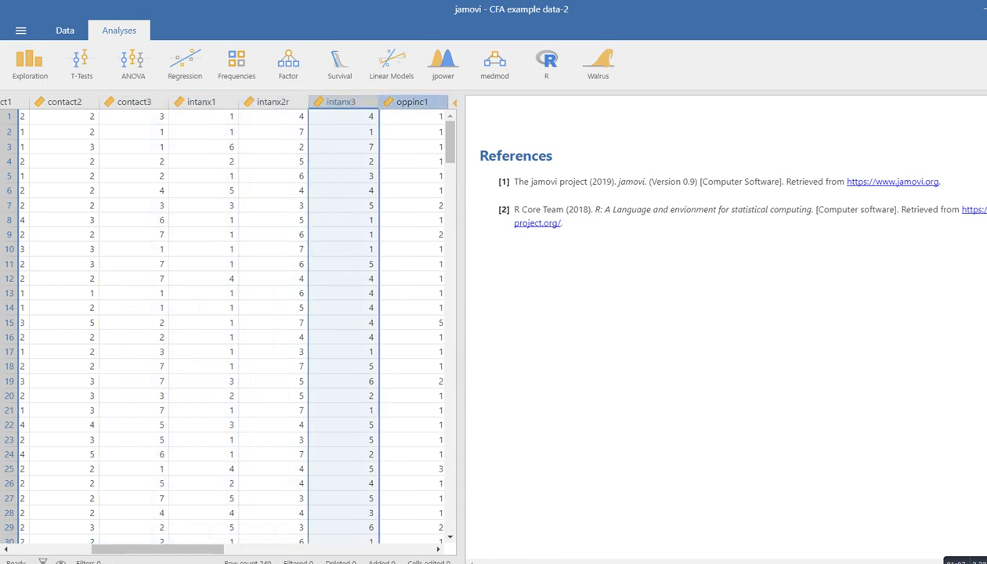
pyautogui.click(412, 101)
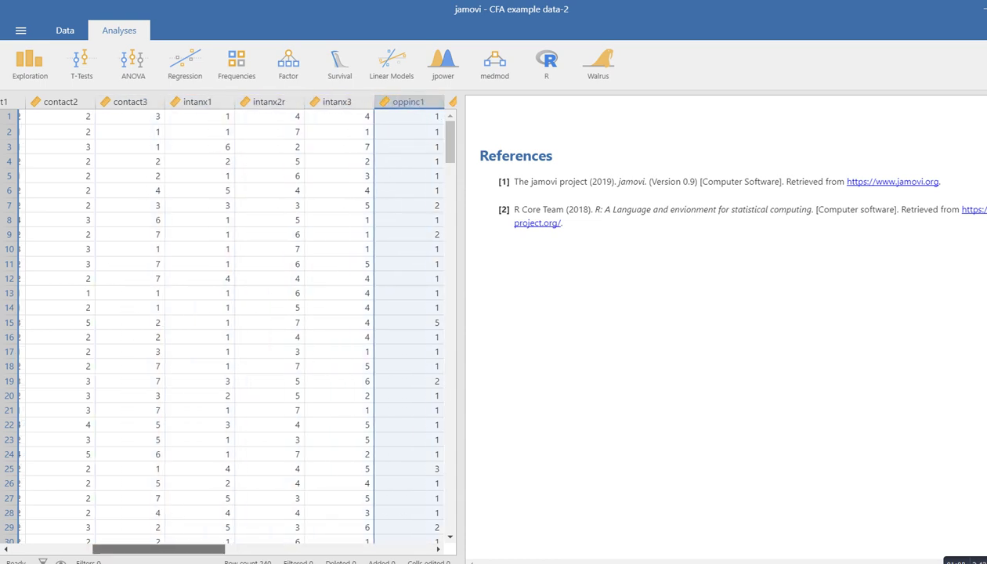
pyautogui.moveTo(158, 550); pyautogui.dragTo(268, 549)
pyautogui.hscroll(-9, 227, 320)
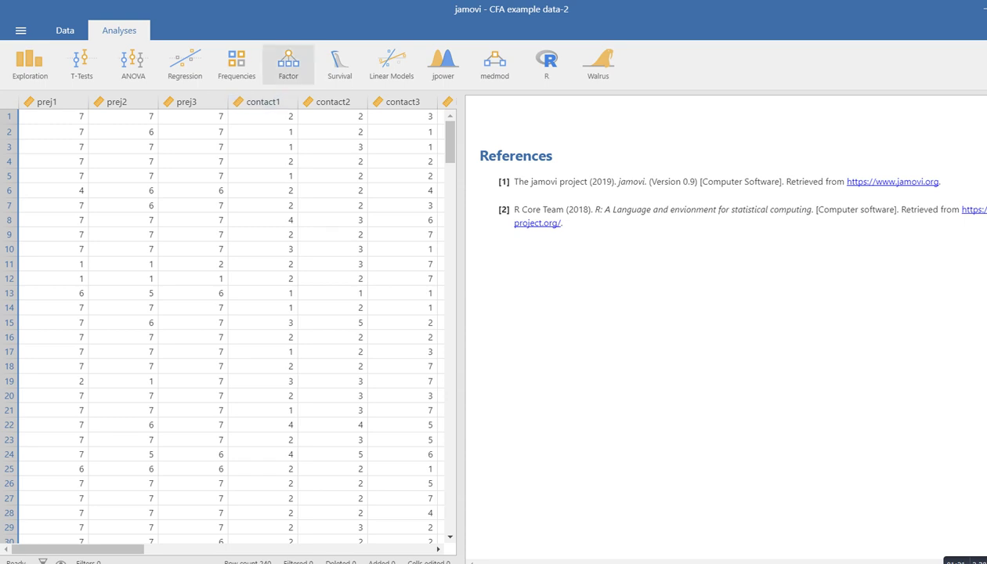
# Start a Confirmatory Factor Analysis and name its first factor prejudice
pyautogui.click(288, 63)
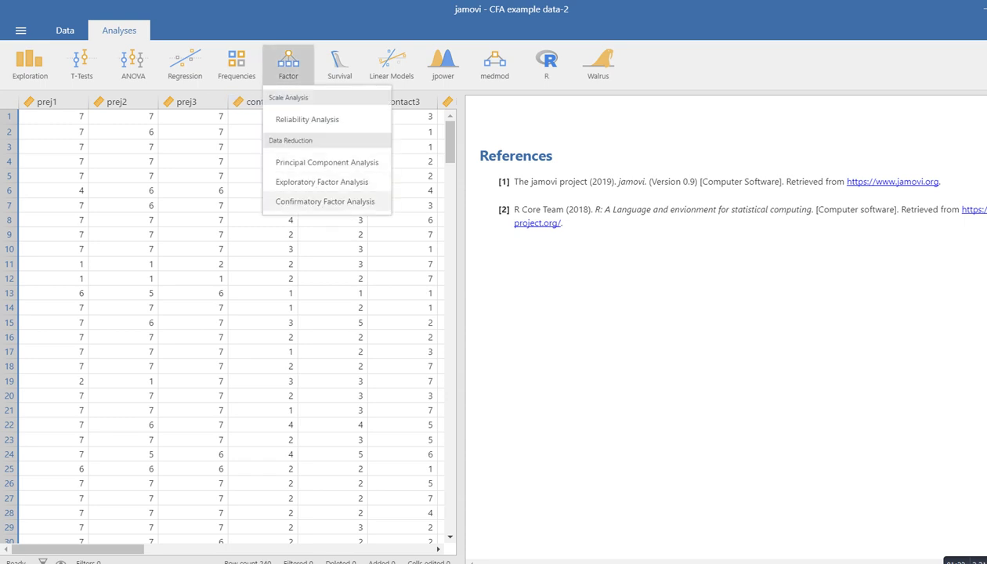
pyautogui.click(326, 201)
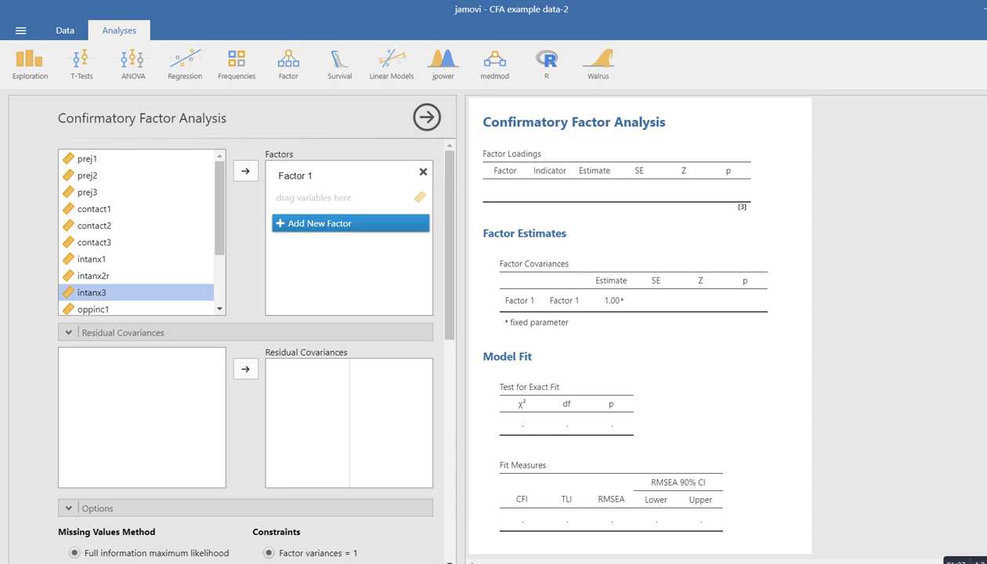
pyautogui.click(295, 176)
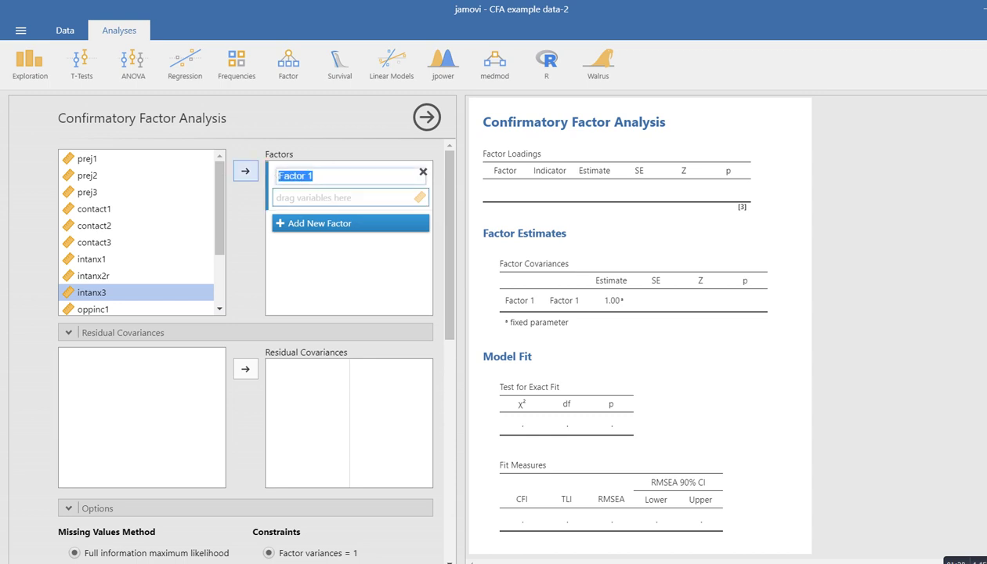
pyautogui.write('prejudice')
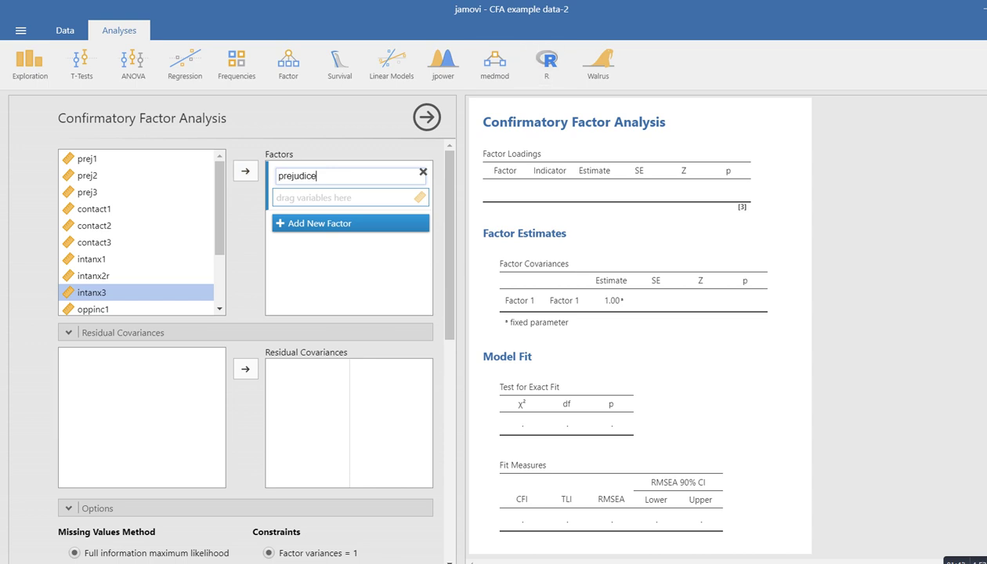
pyautogui.press('Return')
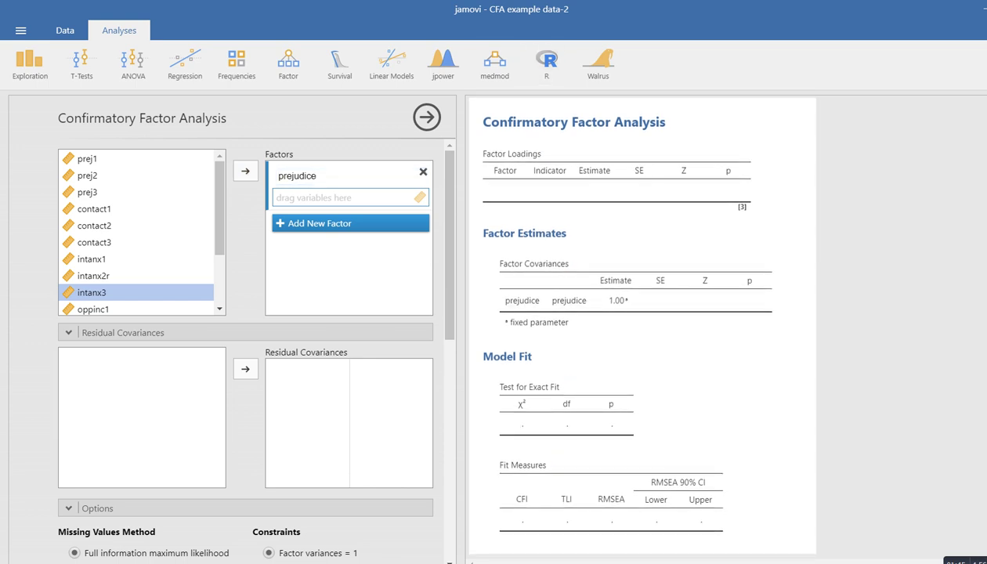
# Assign prej1, prej2 and prej3 as indicators of the prejudice factor
pyautogui.moveTo(102, 159); pyautogui.dragTo(345, 198)
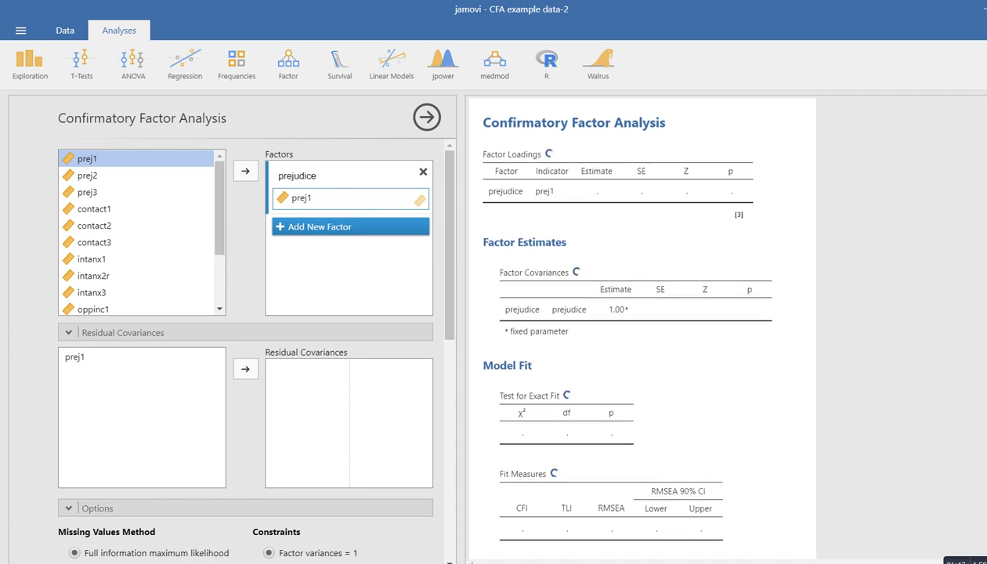
pyautogui.moveTo(86, 175); pyautogui.dragTo(313, 196)
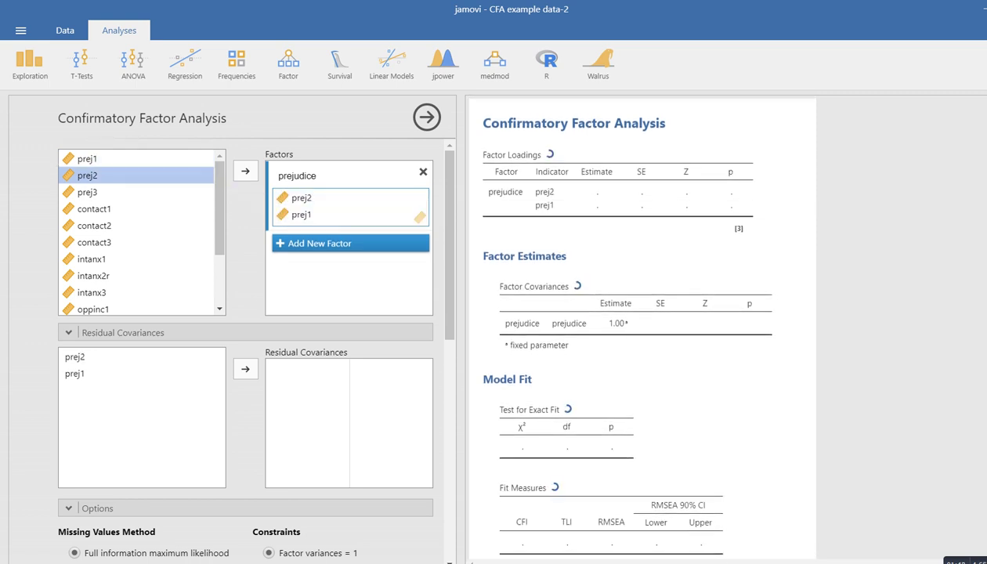
pyautogui.moveTo(86, 192); pyautogui.dragTo(313, 214)
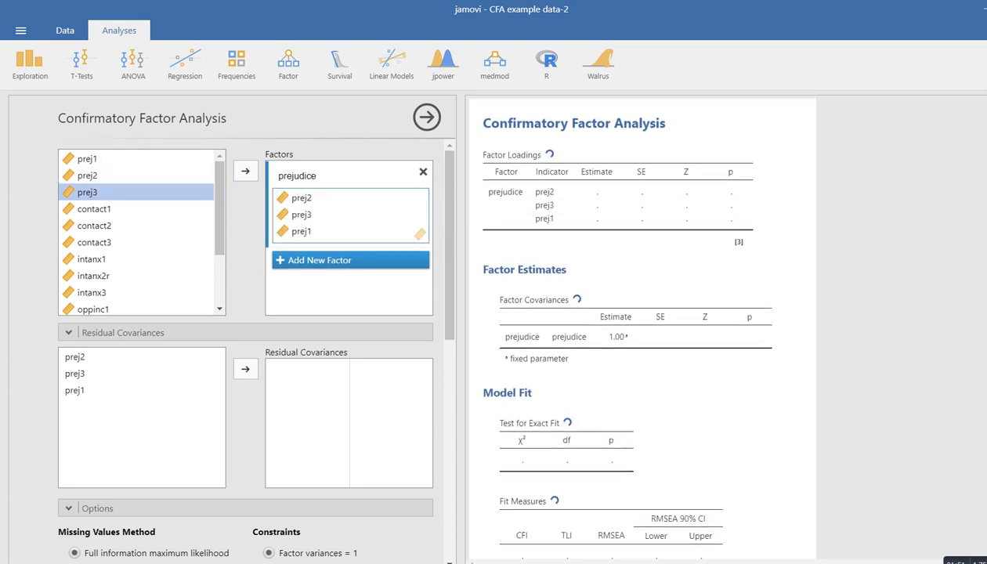
# Add a second factor named contact with contact1, contact2 and contact3 as its indicators
pyautogui.click(350, 260)
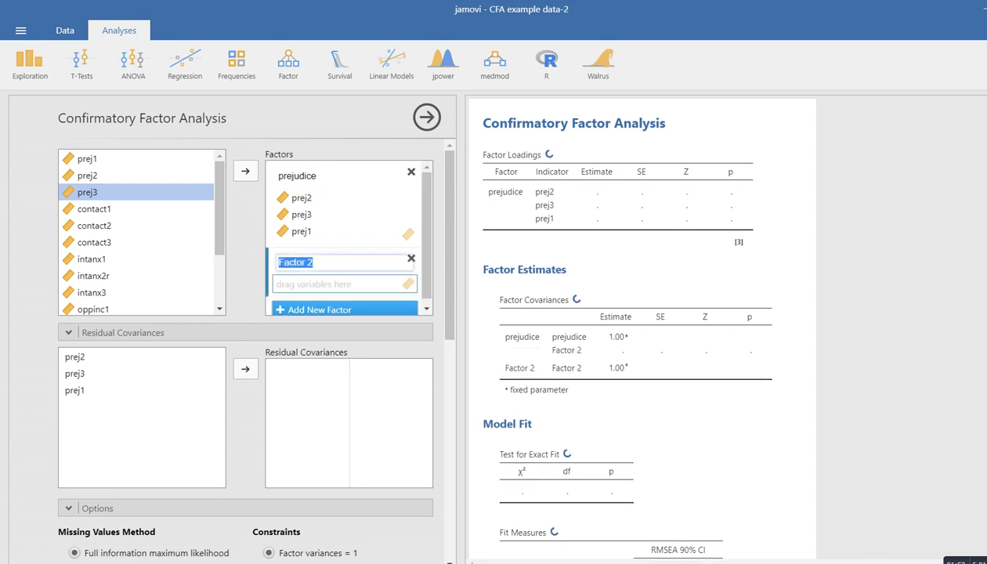
pyautogui.write('co')
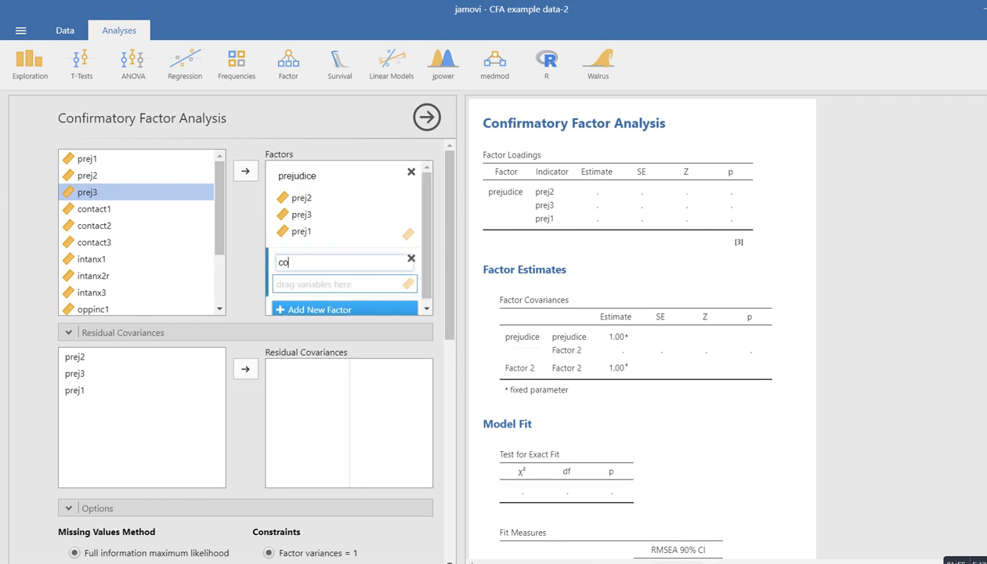
pyautogui.write('ntact')
pyautogui.press('Return')
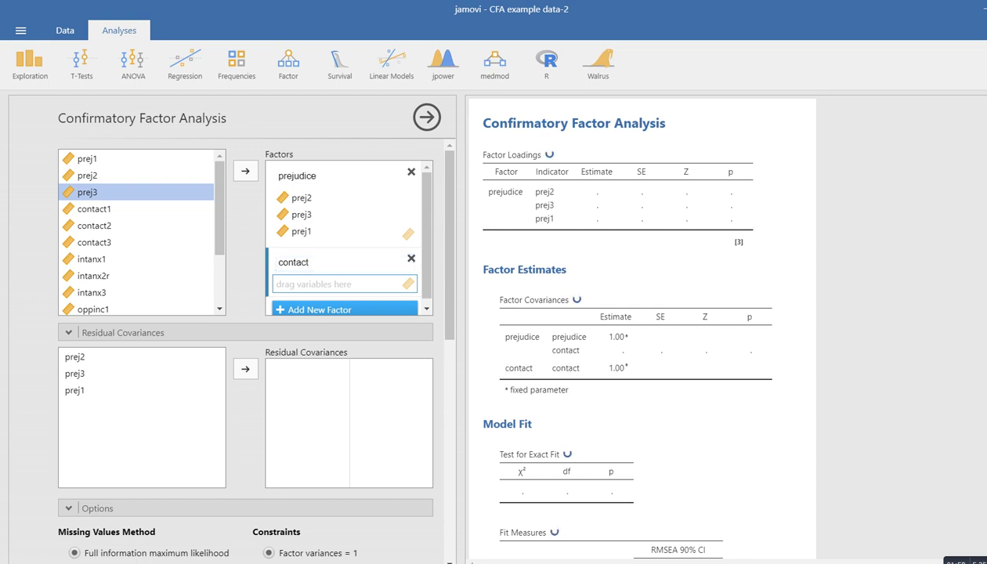
pyautogui.moveTo(109, 208); pyautogui.dragTo(323, 280)
pyautogui.moveTo(94, 225); pyautogui.dragTo(337, 284)
pyautogui.moveTo(94, 242); pyautogui.dragTo(337, 290)
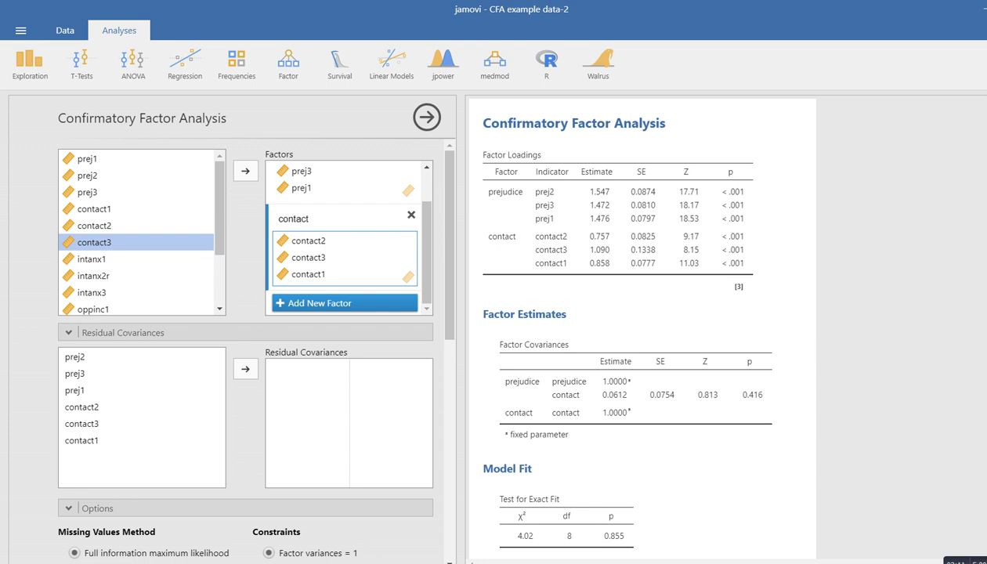
# Add a third factor named intergroup anxiety with intanx1, intanx2r and intanx3 as its indicators
pyautogui.click(344, 303)
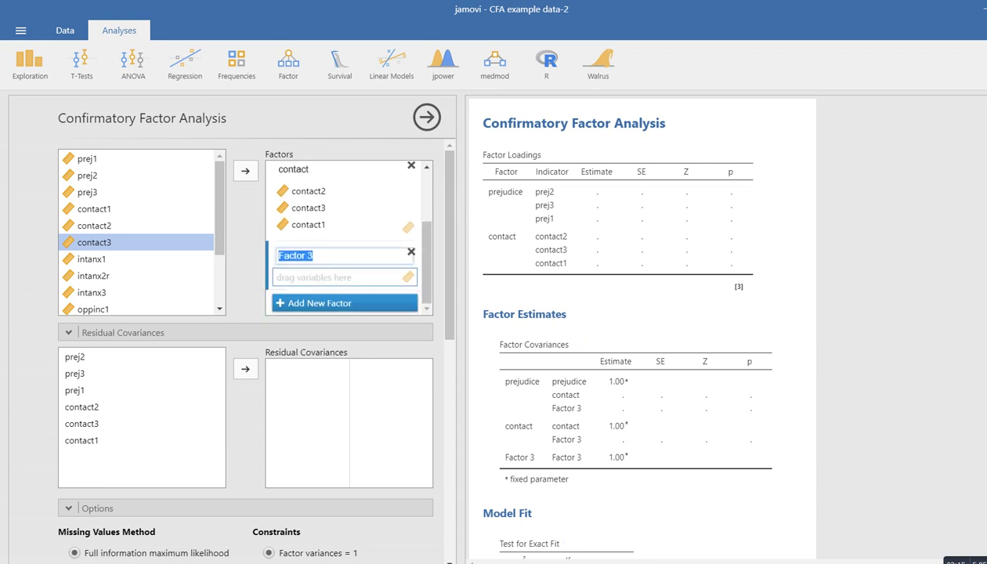
pyautogui.write('intergroup anxiety')
pyautogui.press('Return')
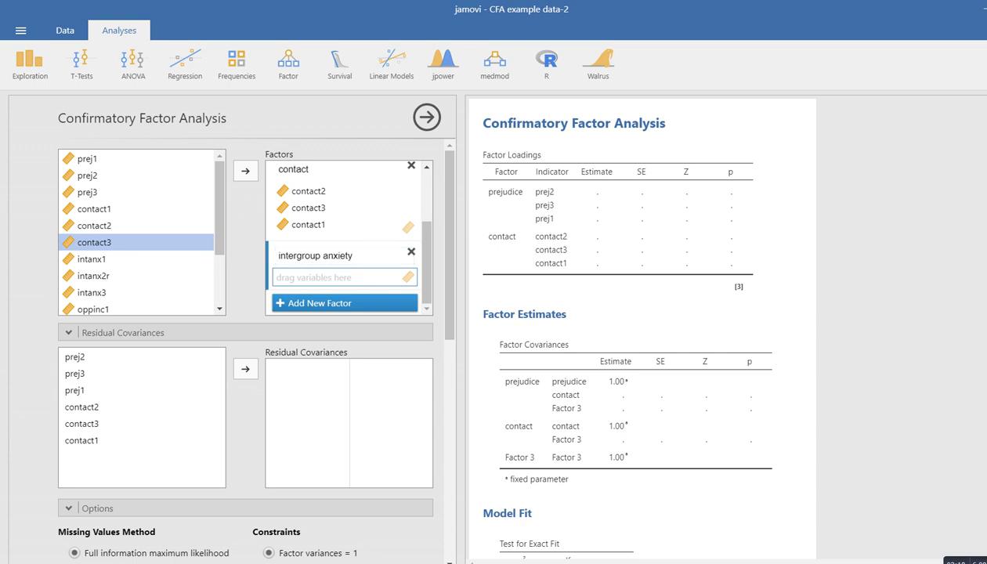
pyautogui.scroll(-2, 141, 232)
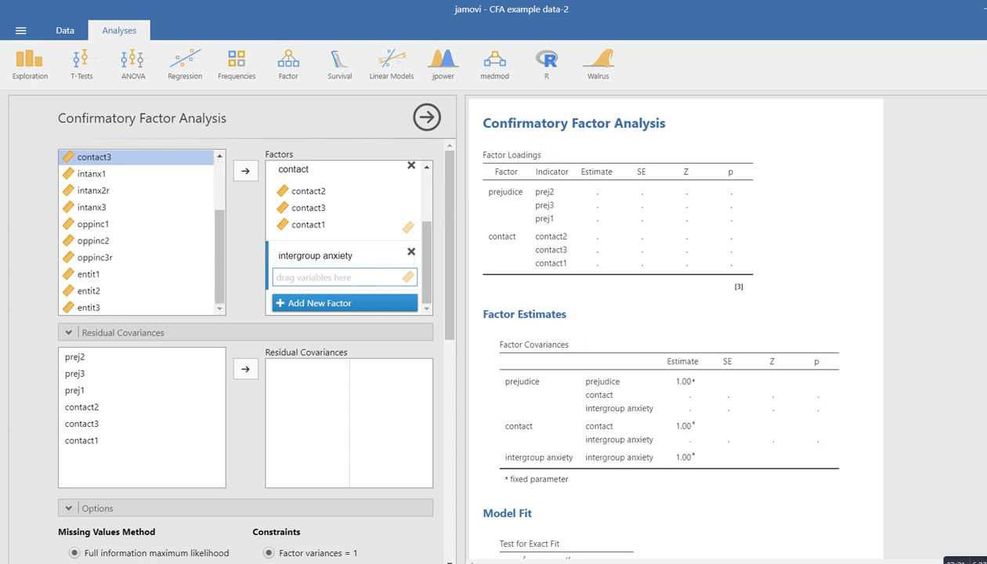
pyautogui.moveTo(92, 173); pyautogui.dragTo(345, 277)
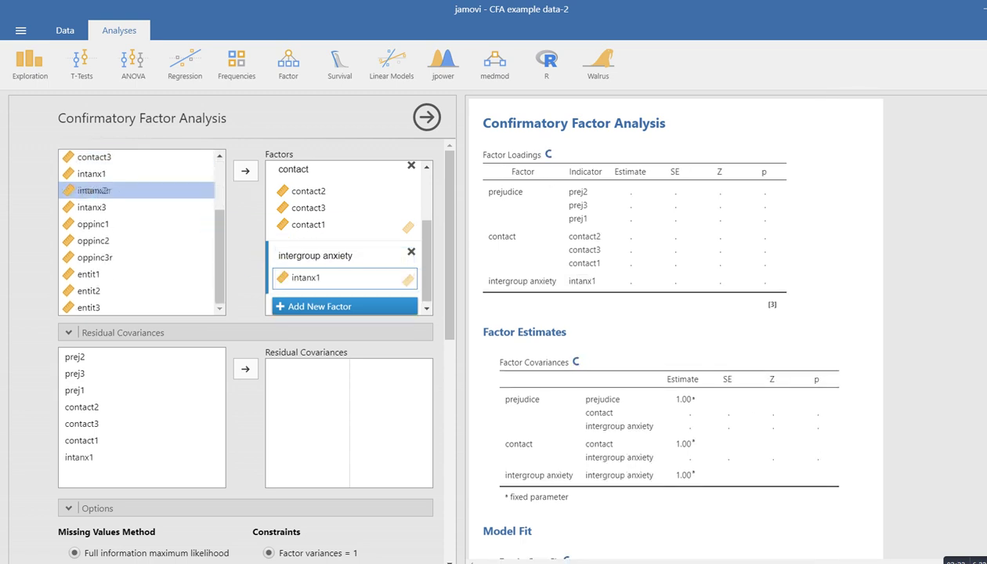
pyautogui.moveTo(94, 190); pyautogui.dragTo(345, 279)
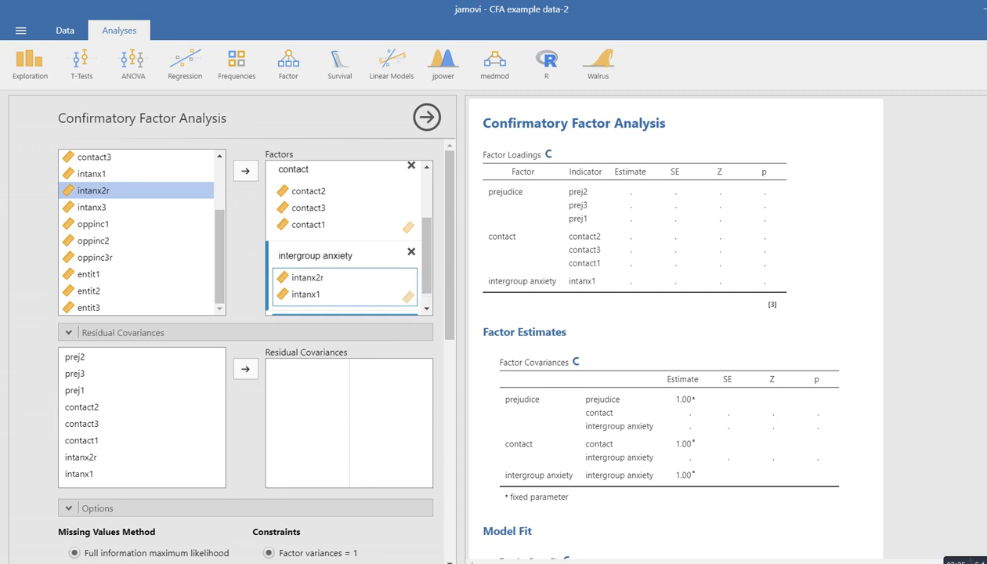
pyautogui.moveTo(91, 207); pyautogui.dragTo(298, 292)
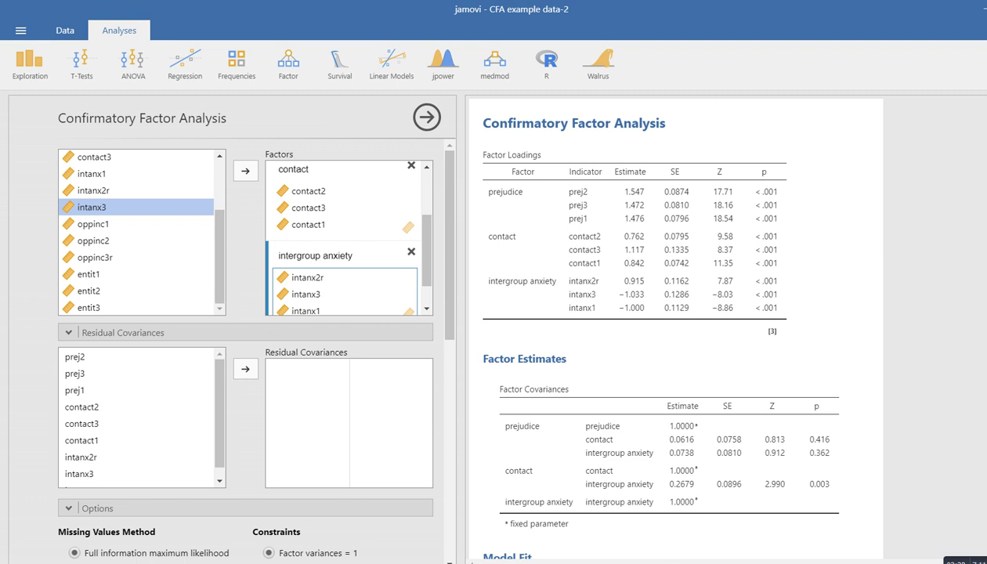
# Examine the fixed variances and the covariances of the three factors, along with the factor loading estimates
pyautogui.moveTo(514, 434); pyautogui.dragTo(531, 437)
pyautogui.moveTo(512, 487)
pyautogui.mouseDown()
pyautogui.moveTo(528, 480)
pyautogui.moveTo(547, 510)
pyautogui.mouseUp()
pyautogui.moveTo(671, 431); pyautogui.dragTo(693, 424)
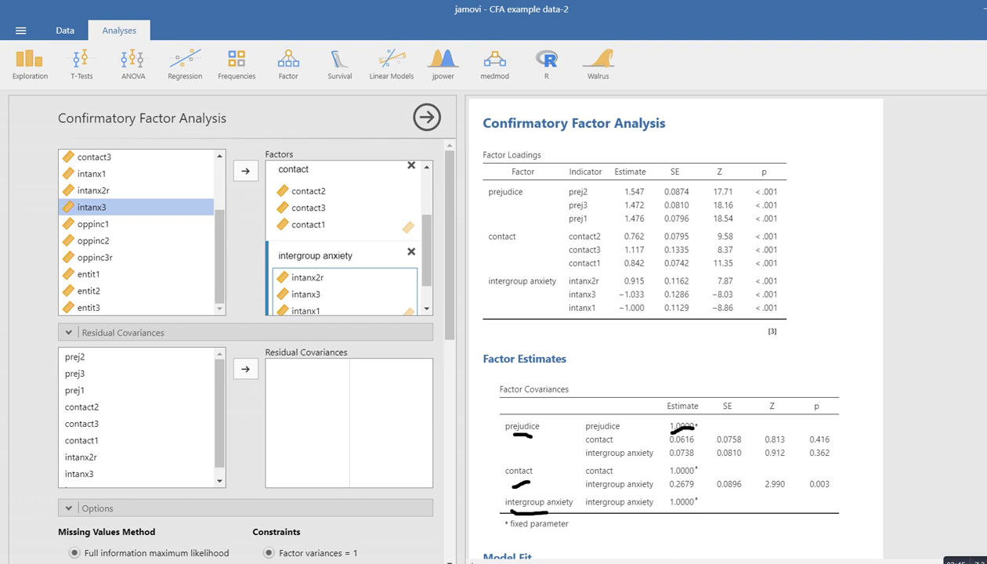
pyautogui.moveTo(672, 471); pyautogui.dragTo(696, 471)
pyautogui.moveTo(667, 508); pyautogui.dragTo(694, 505)
pyautogui.moveTo(649, 440); pyautogui.dragTo(657, 491)
pyautogui.moveTo(615, 180); pyautogui.dragTo(644, 179)
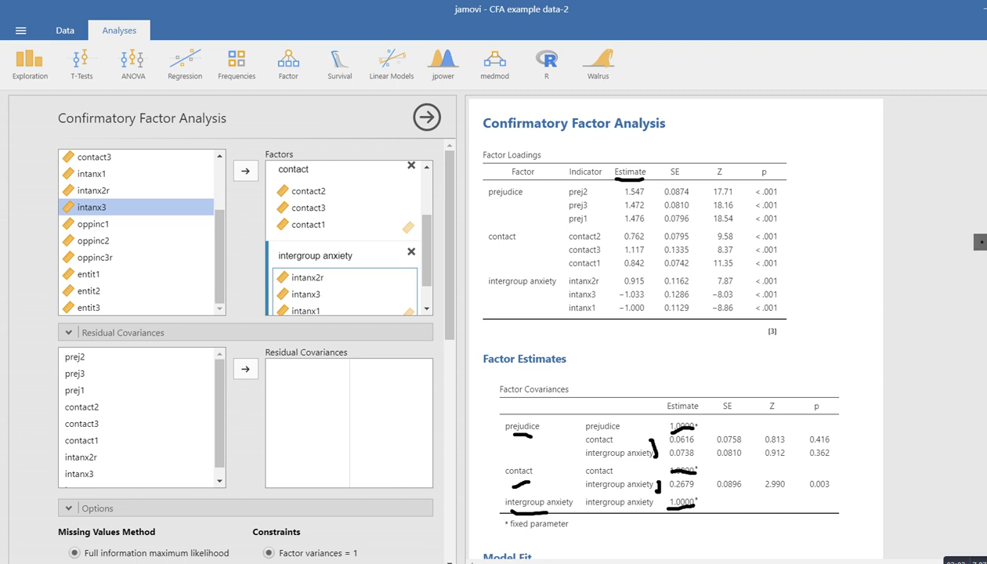
pyautogui.press('Escape')
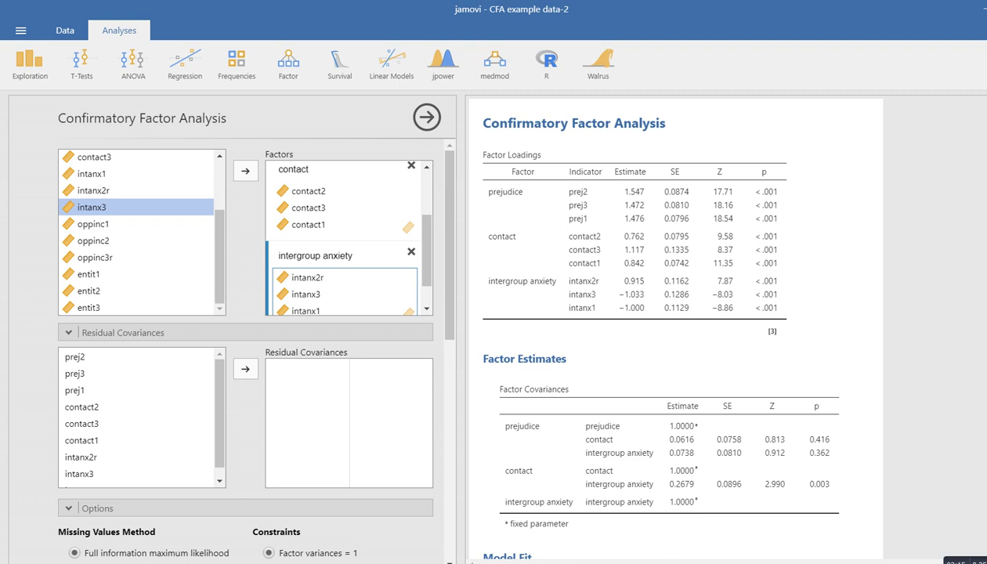
# Set the model constraint to Scale factor = scale first indicator
pyautogui.scroll(-4, 245, 344)
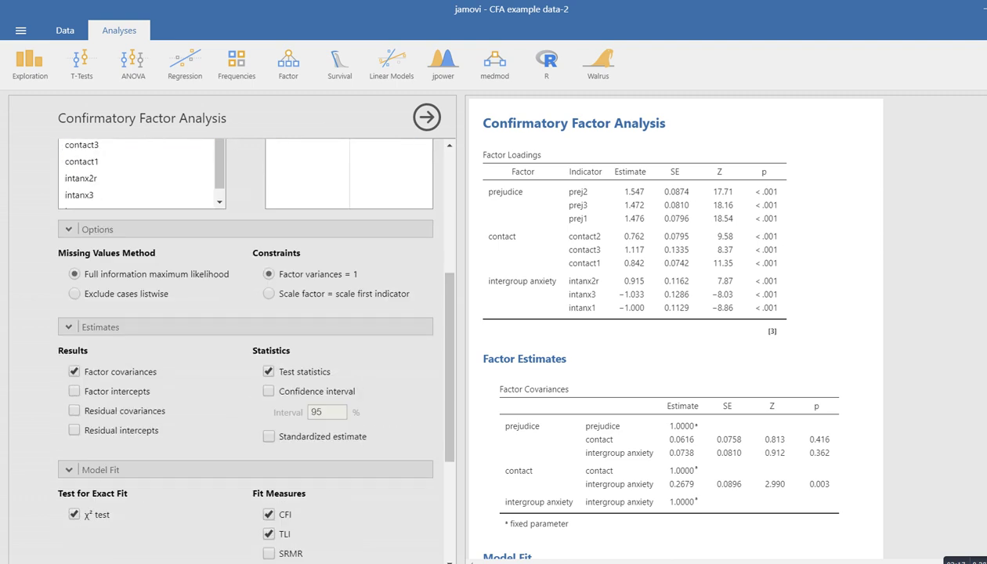
pyautogui.click(245, 228)
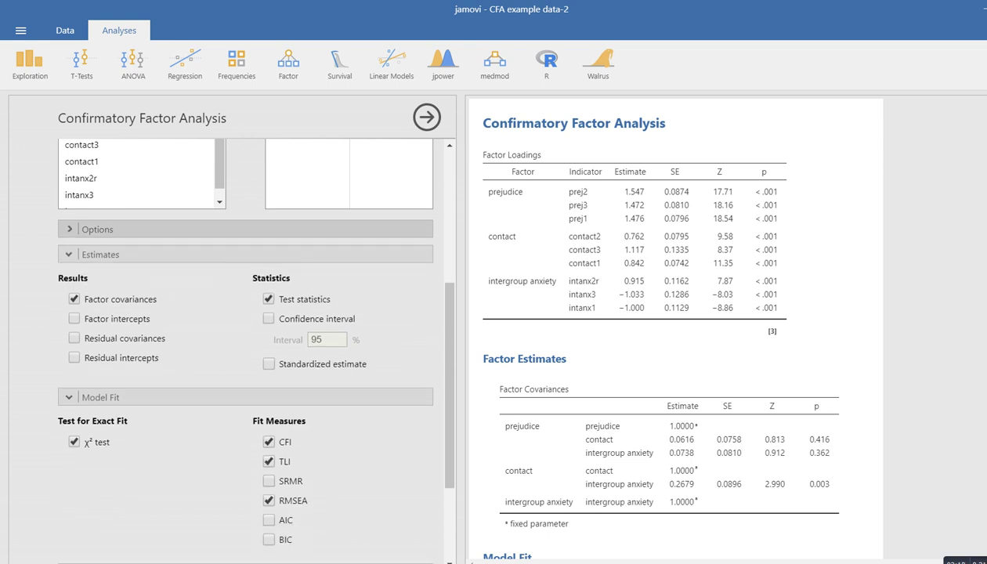
pyautogui.click(245, 228)
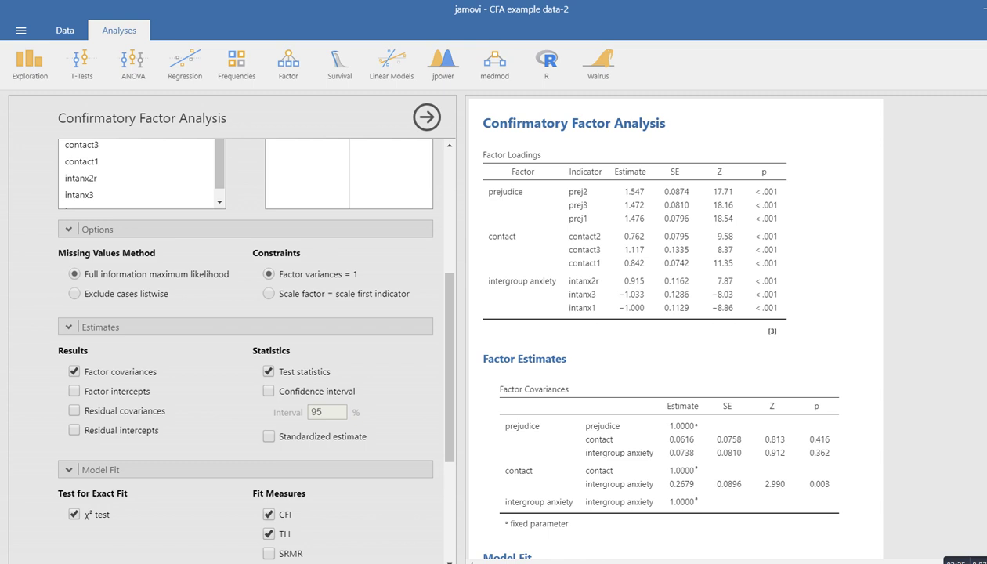
pyautogui.click(269, 293)
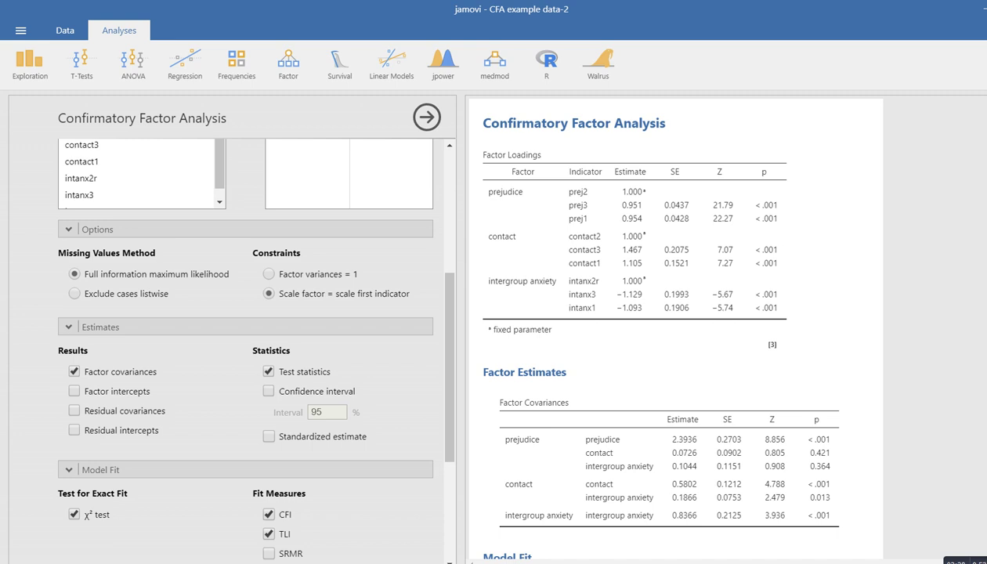
# Examine the loadings of each factor's first indicator and the variance estimates of the three factors
pyautogui.moveTo(570, 197); pyautogui.dragTo(640, 197)
pyautogui.moveTo(570, 240); pyautogui.dragTo(645, 242)
pyautogui.moveTo(565, 285); pyautogui.dragTo(643, 287)
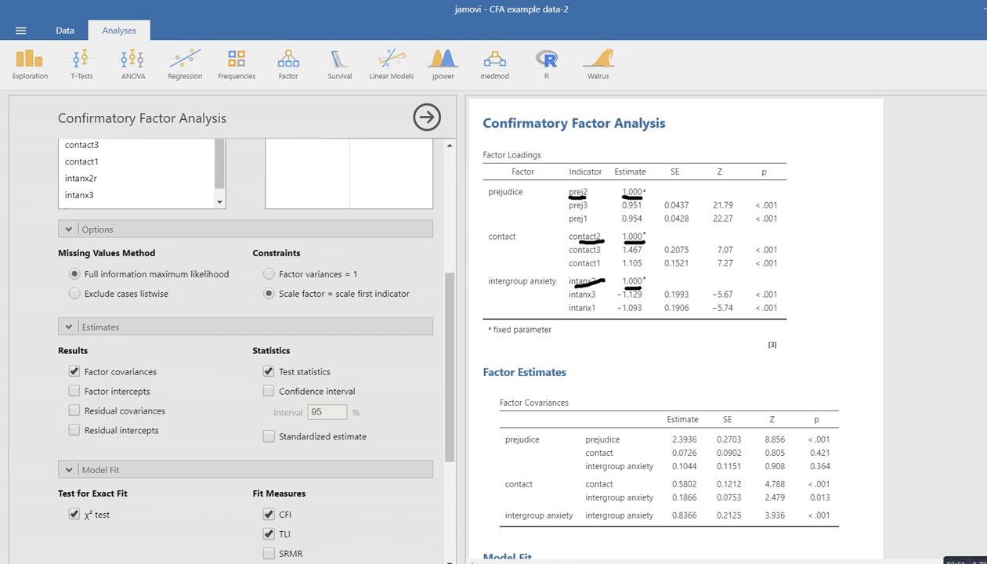
pyautogui.moveTo(672, 445); pyautogui.dragTo(691, 443)
pyautogui.moveTo(671, 488); pyautogui.dragTo(697, 485)
pyautogui.moveTo(674, 520); pyautogui.dragTo(691, 518)
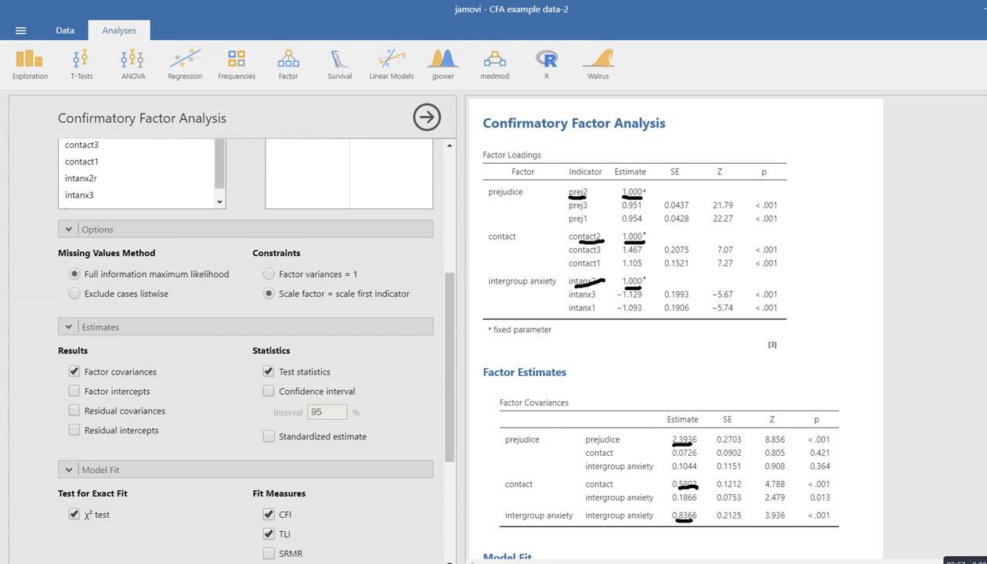
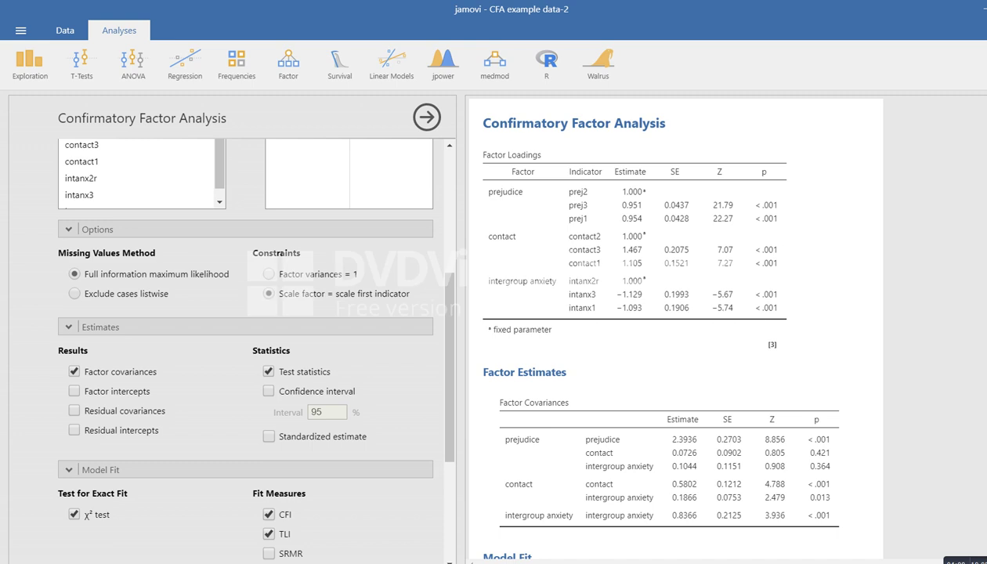
# Add a residual covariance between prej2 and contact2 to the factor model
pyautogui.scroll(4, 245, 345)
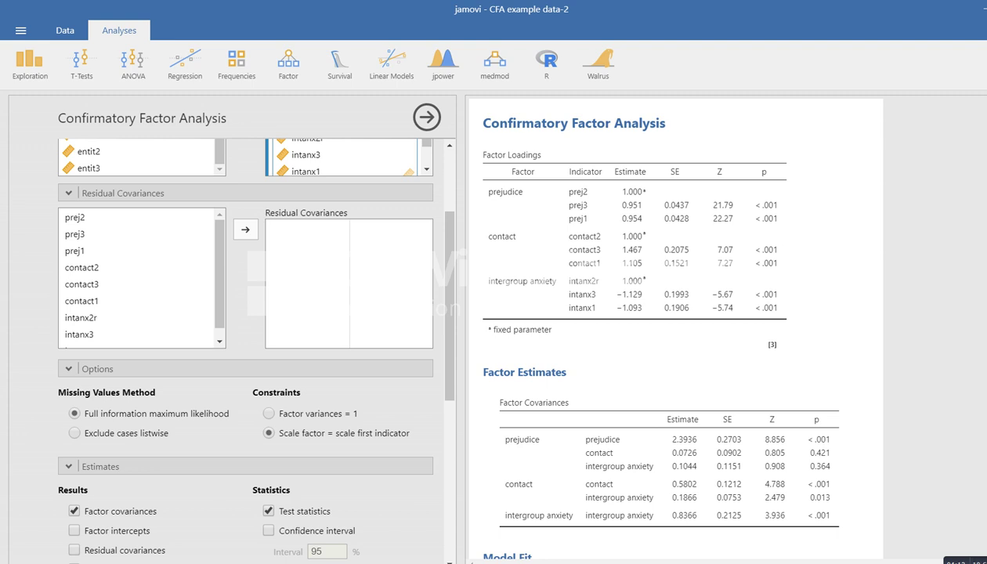
pyautogui.click(122, 192)
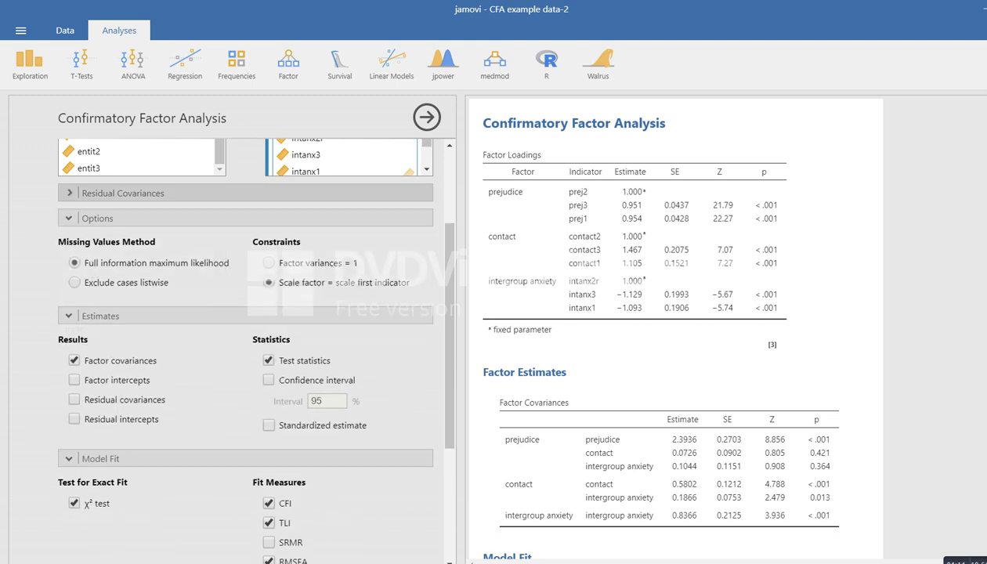
pyautogui.click(122, 193)
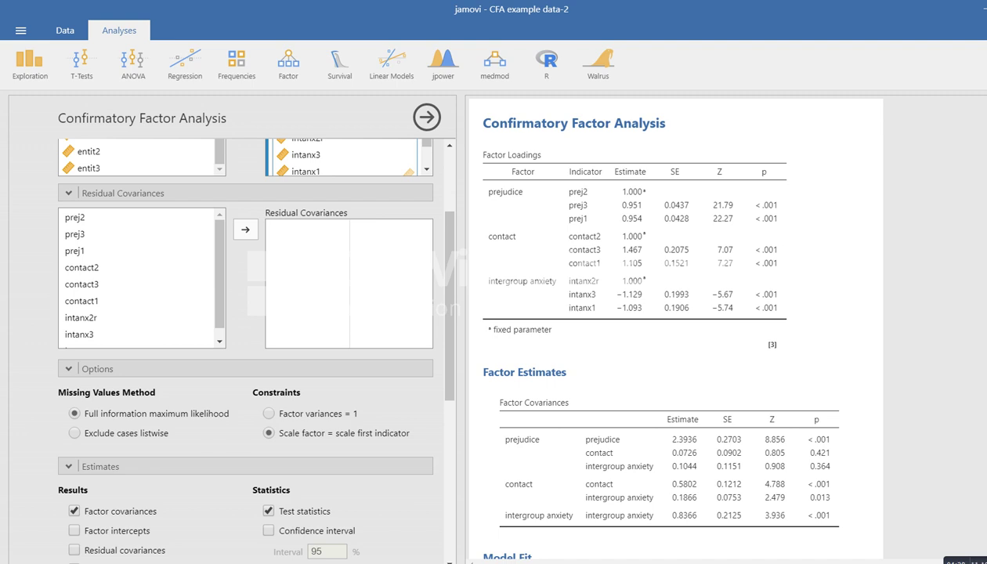
pyautogui.click(135, 217)
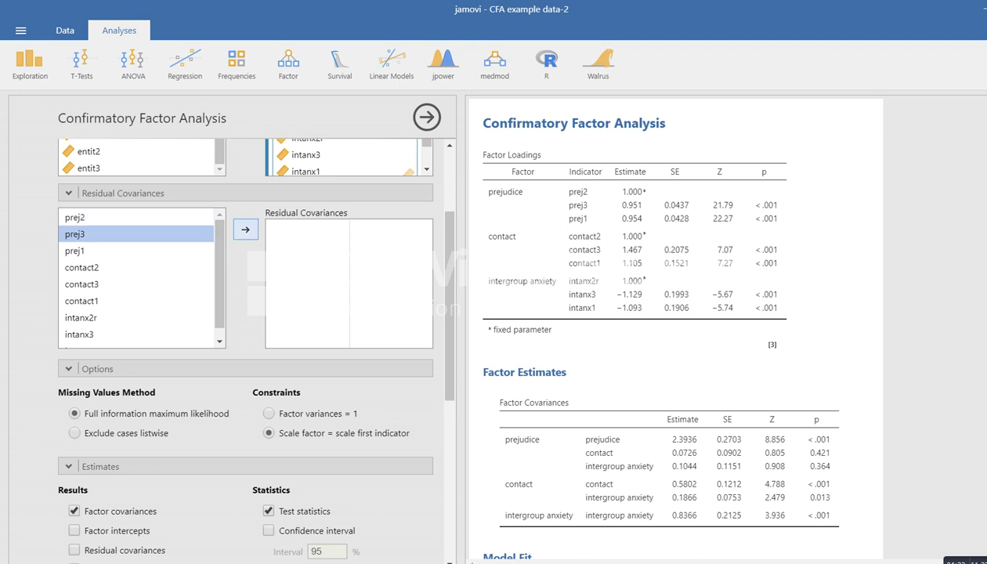
pyautogui.click(245, 228)
pyautogui.click(86, 267)
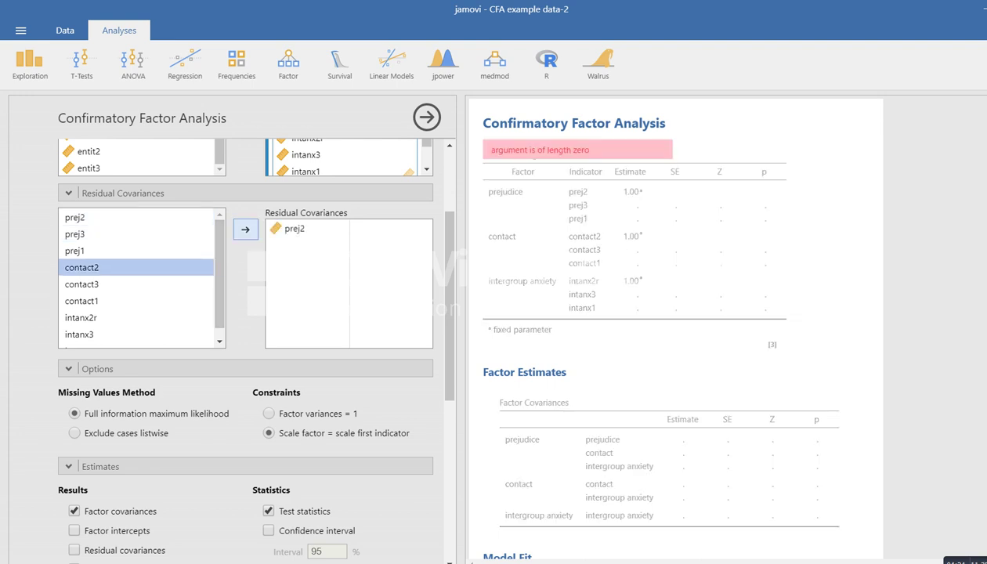
pyautogui.click(245, 229)
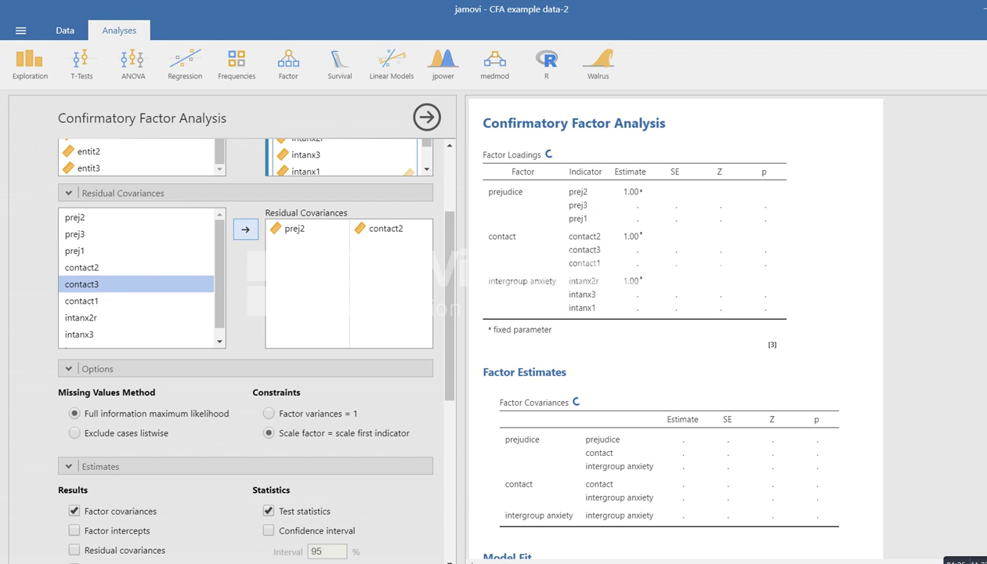
# Examine the factor loadings, factor covariances and model fit results with the residual covariance included
pyautogui.scroll(-3, 675, 329)
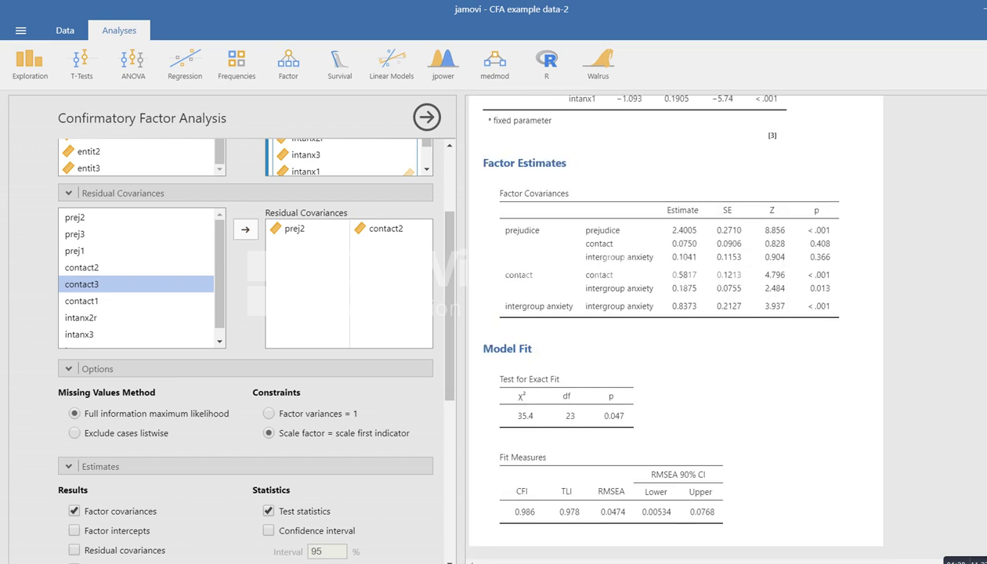
pyautogui.scroll(2, 675, 329)
pyautogui.scroll(-1, 675, 329)
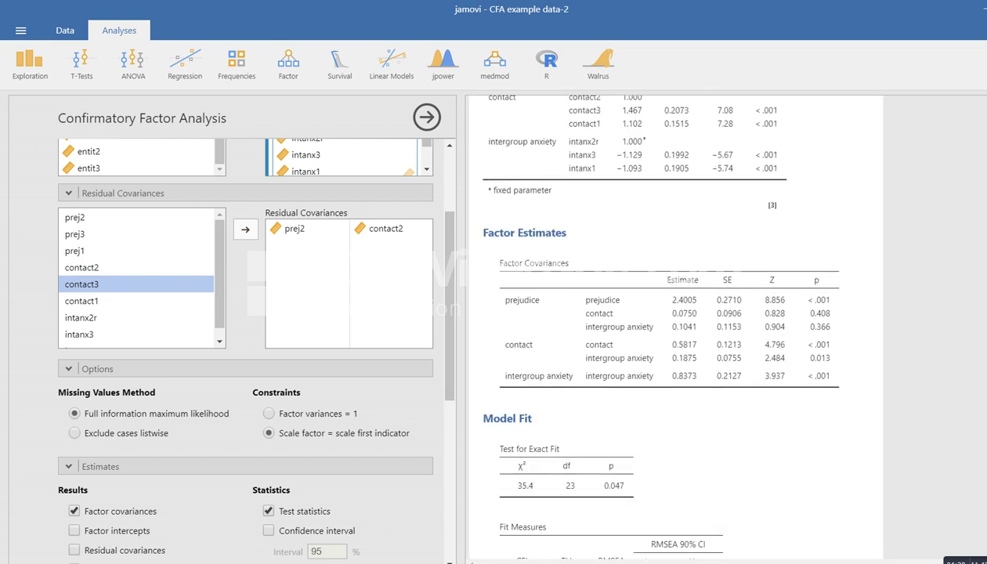
pyautogui.scroll(3, 675, 329)
pyautogui.scroll(-1, 675, 329)
pyautogui.scroll(-3, 675, 329)
pyautogui.scroll(5, 676, 329)
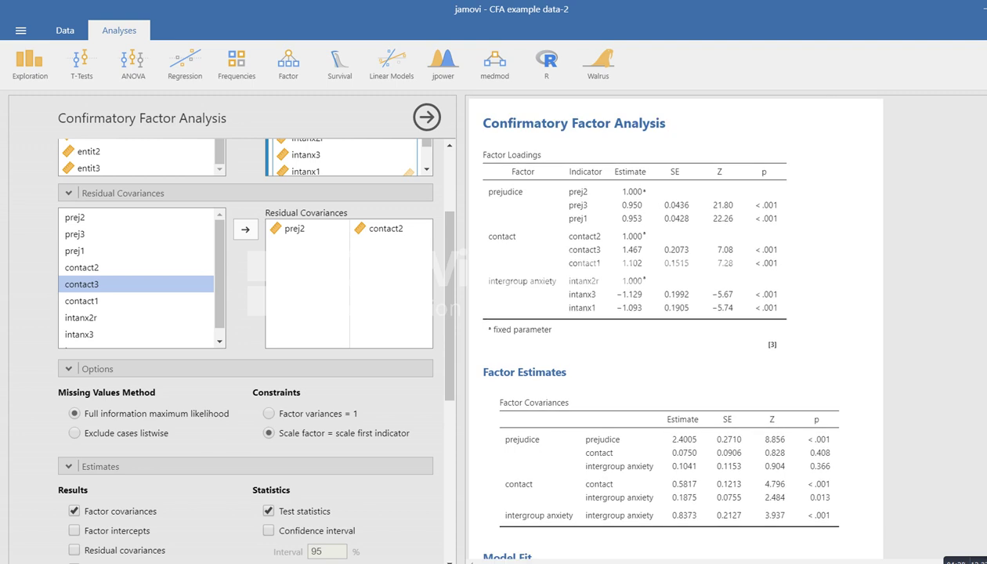
# Add a path diagram to the output and inspect the residual covariance path between prej2 and contact2
pyautogui.scroll(-4, 242, 329)
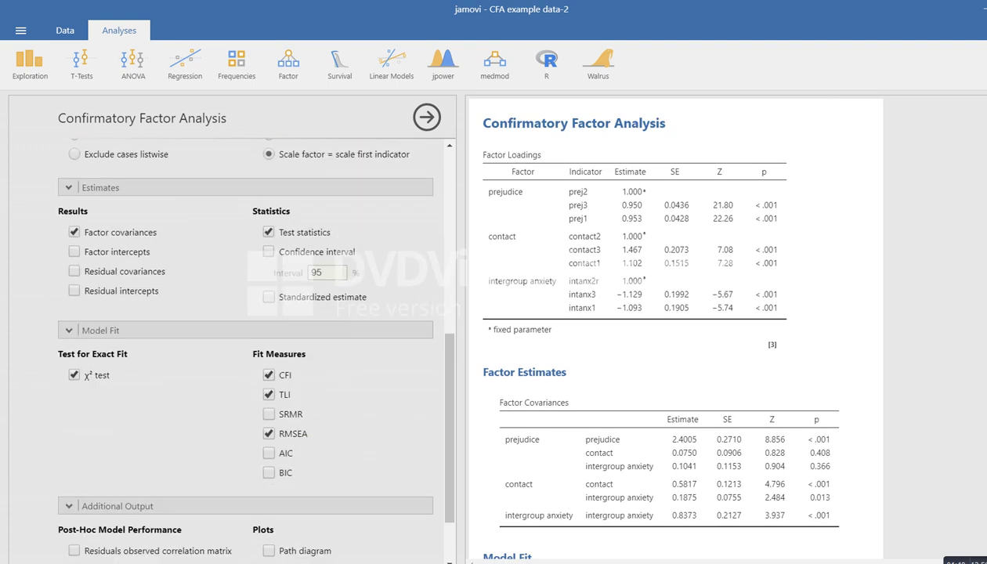
pyautogui.scroll(-1, 271, 271)
pyautogui.click(269, 468)
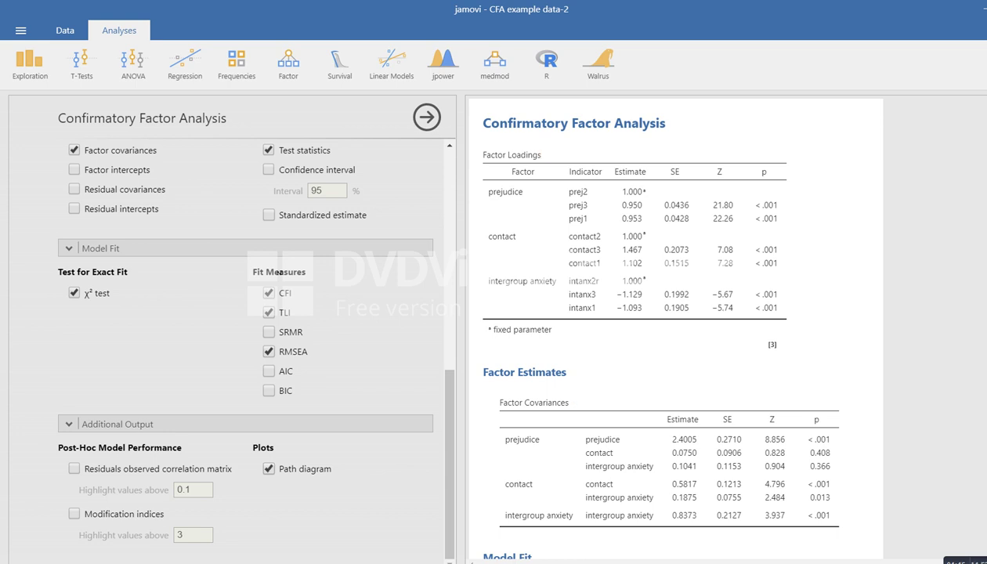
pyautogui.scroll(-9, 675, 329)
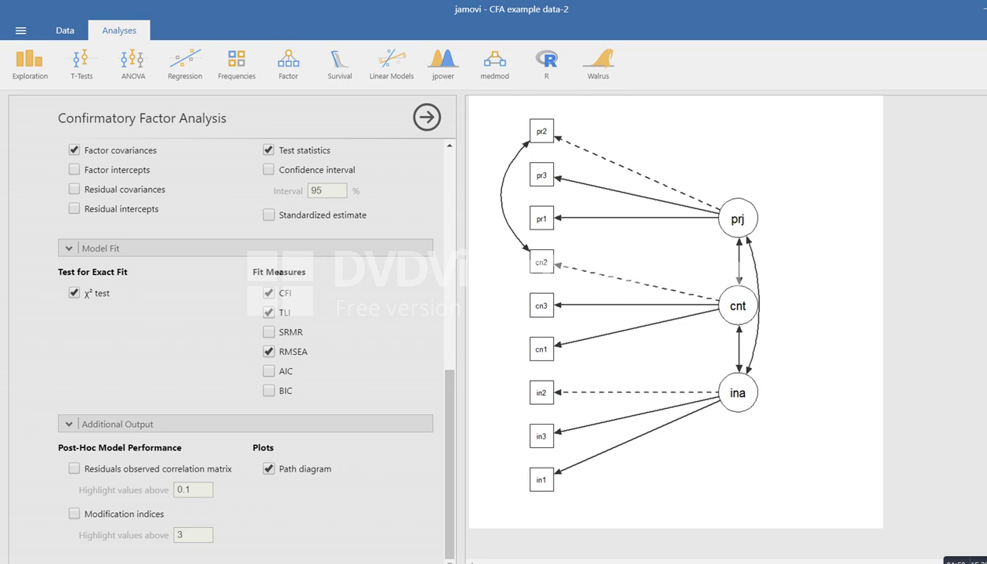
pyautogui.moveTo(523, 144)
pyautogui.mouseDown()
pyautogui.moveTo(502, 200)
pyautogui.moveTo(527, 236)
pyautogui.mouseUp()
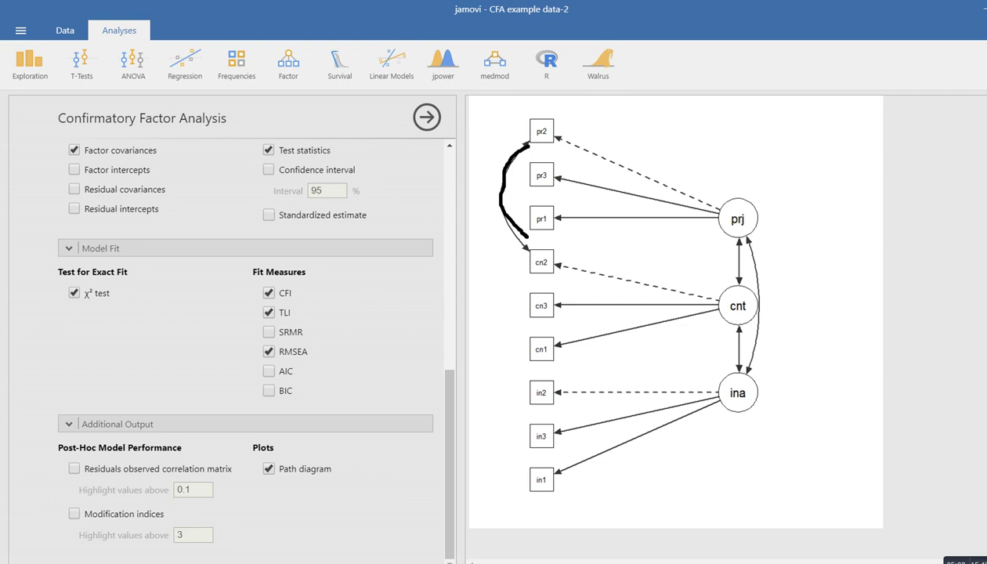
pyautogui.press('Escape')
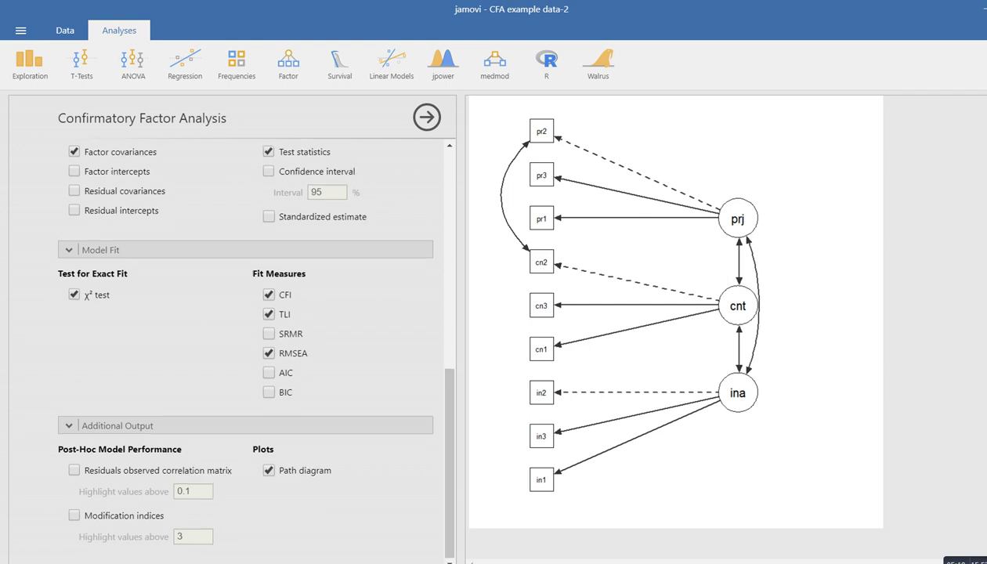
# Include standardized estimates in the factor loadings and factor covariances tables
pyautogui.scroll(5, 251, 345)
pyautogui.scroll(15, 674, 314)
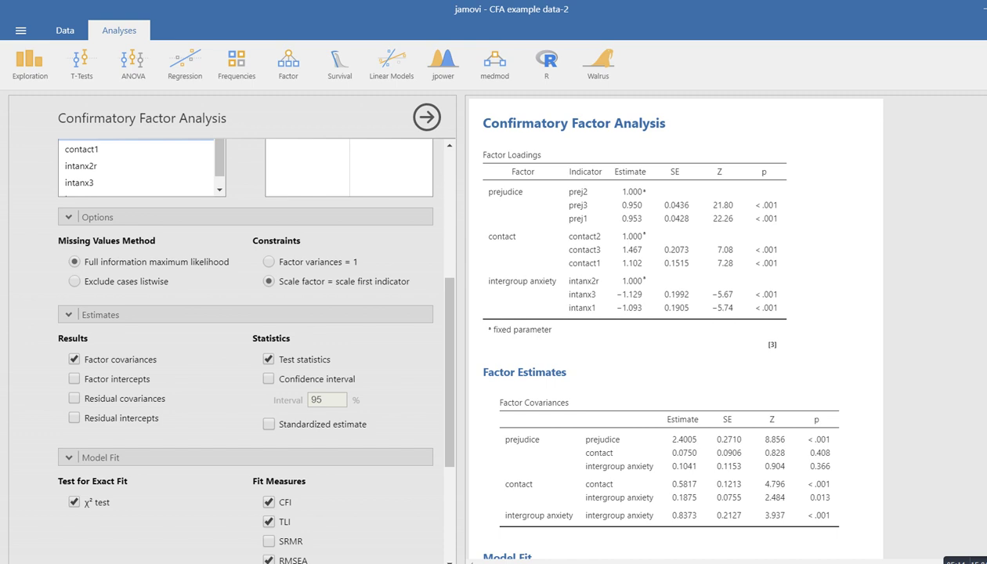
pyautogui.scroll(-5, 674, 313)
pyautogui.scroll(-2, 250, 344)
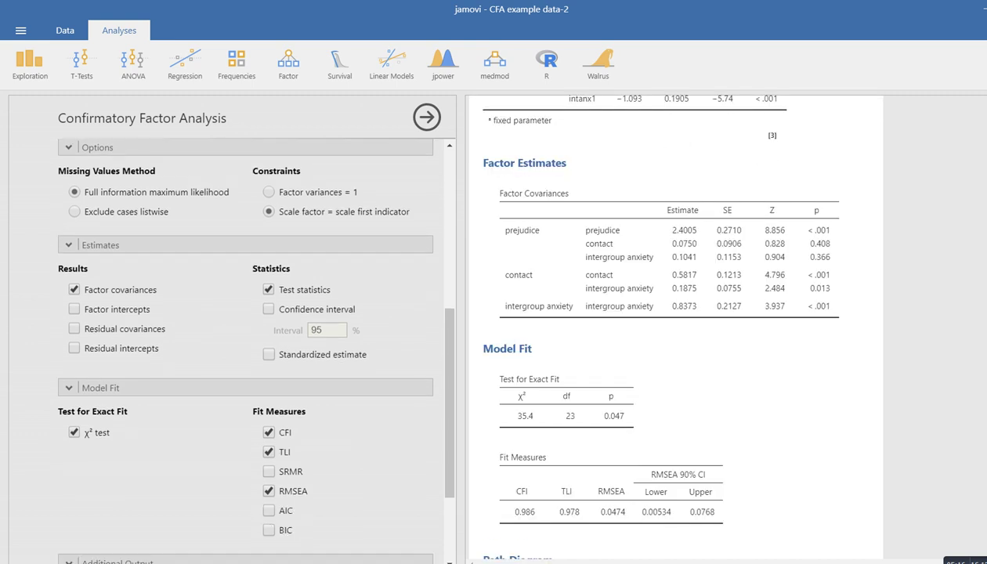
pyautogui.click(269, 354)
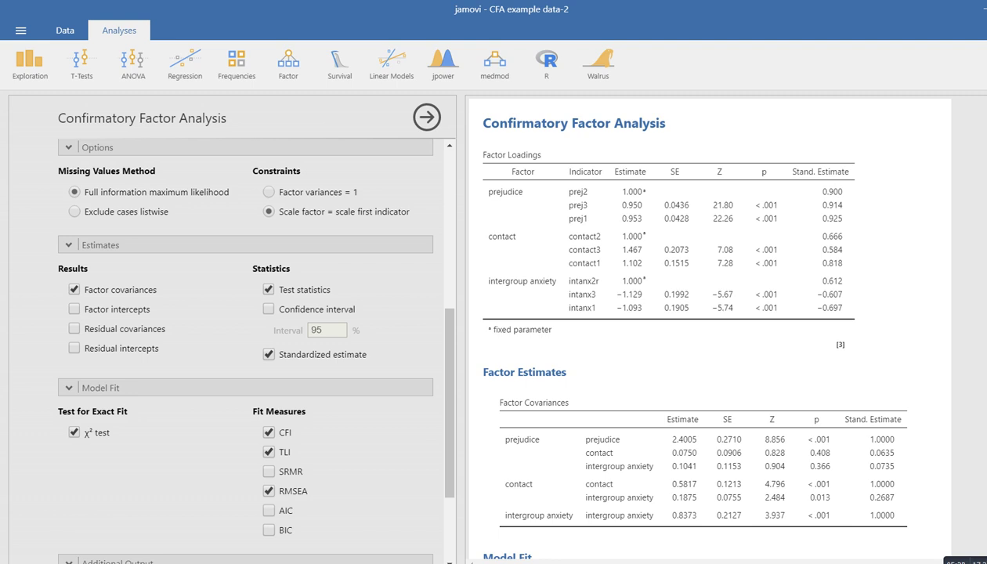
# Review the exact fit test and current fit measures, and add SRMR, AIC and BIC
pyautogui.scroll(1, 245, 353)
pyautogui.scroll(-2, 246, 353)
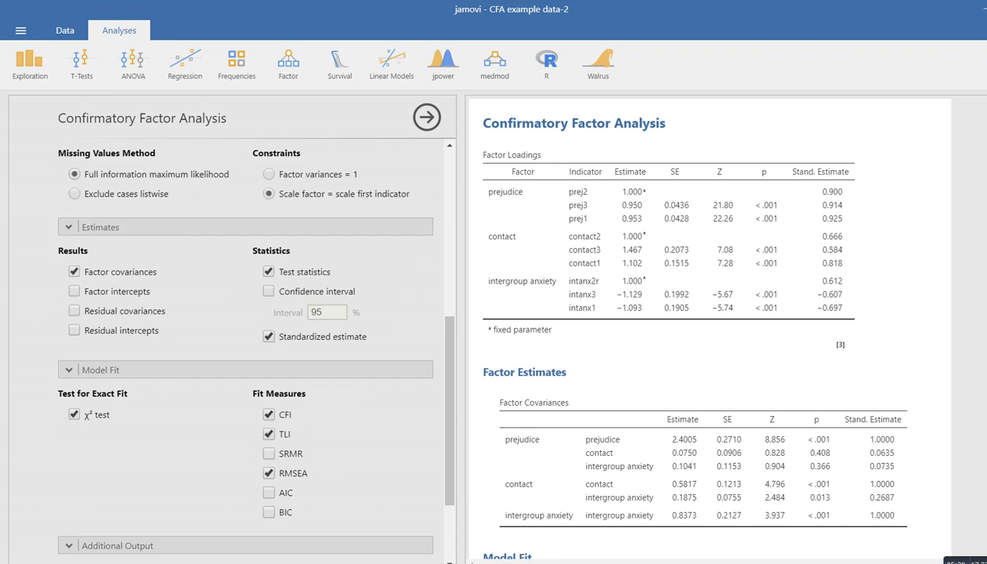
pyautogui.scroll(-6, 709, 329)
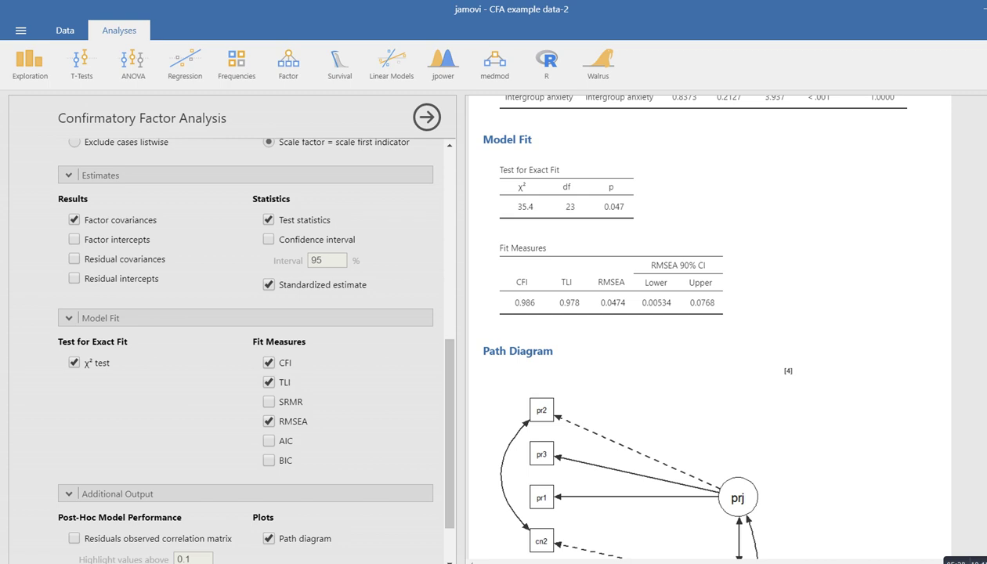
pyautogui.moveTo(265, 433); pyautogui.dragTo(290, 430)
pyautogui.moveTo(259, 394)
pyautogui.mouseDown()
pyautogui.moveTo(278, 393)
pyautogui.moveTo(279, 369)
pyautogui.mouseUp()
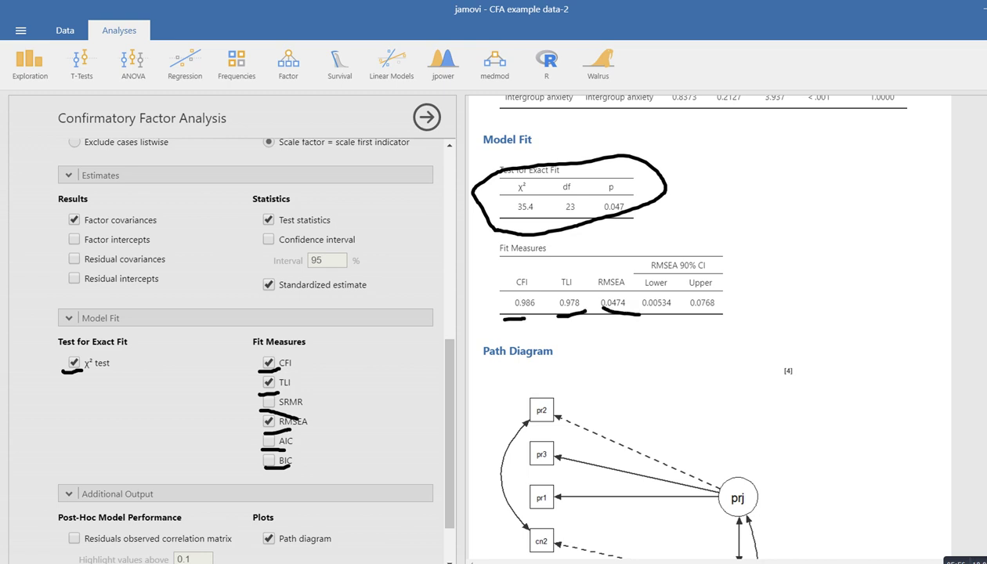
pyautogui.click(269, 402)
pyautogui.click(268, 441)
pyautogui.click(269, 460)
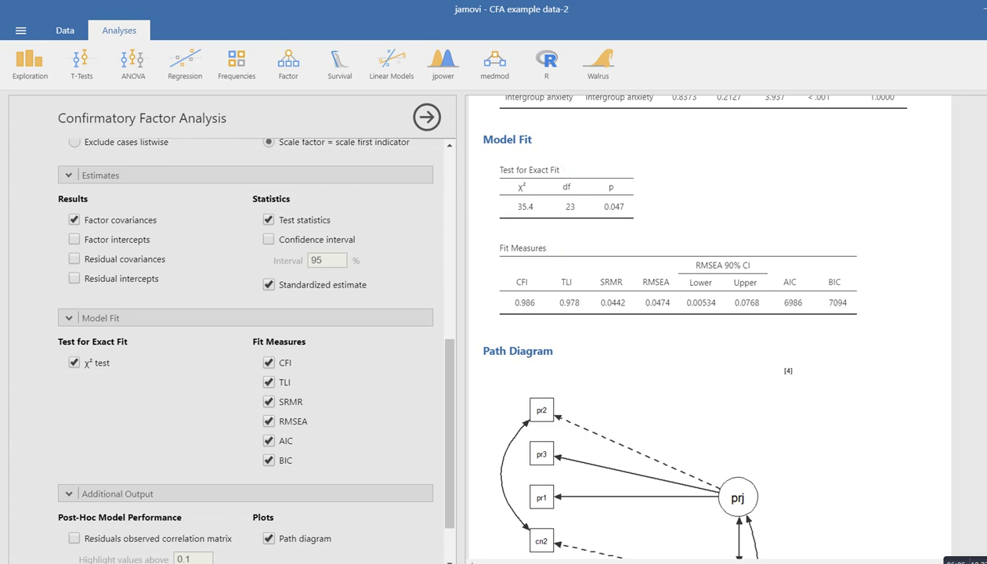
# Request modification indices and examine the highlighted values for the factor loadings and residual covariances
pyautogui.scroll(-2, 250, 345)
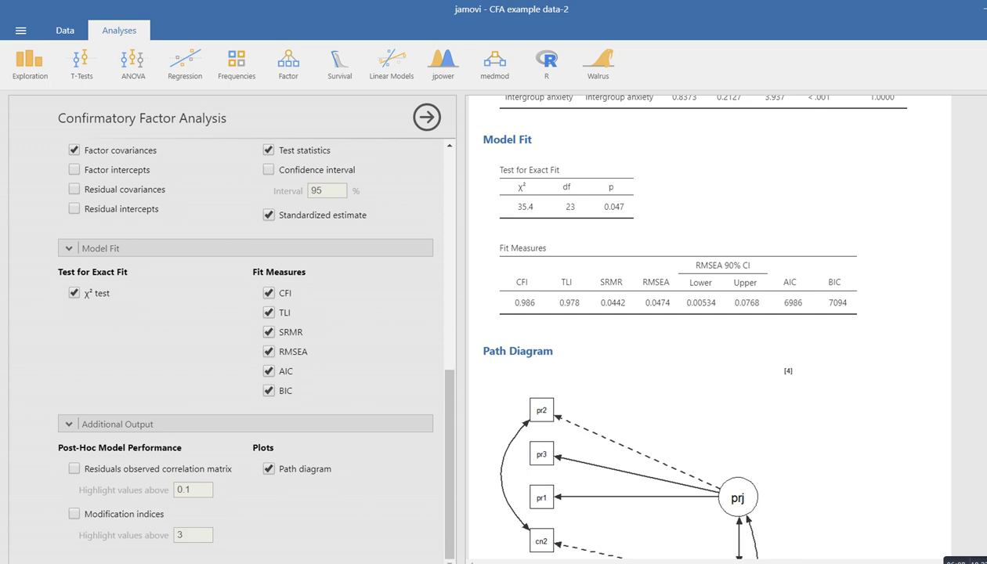
pyautogui.click(73, 513)
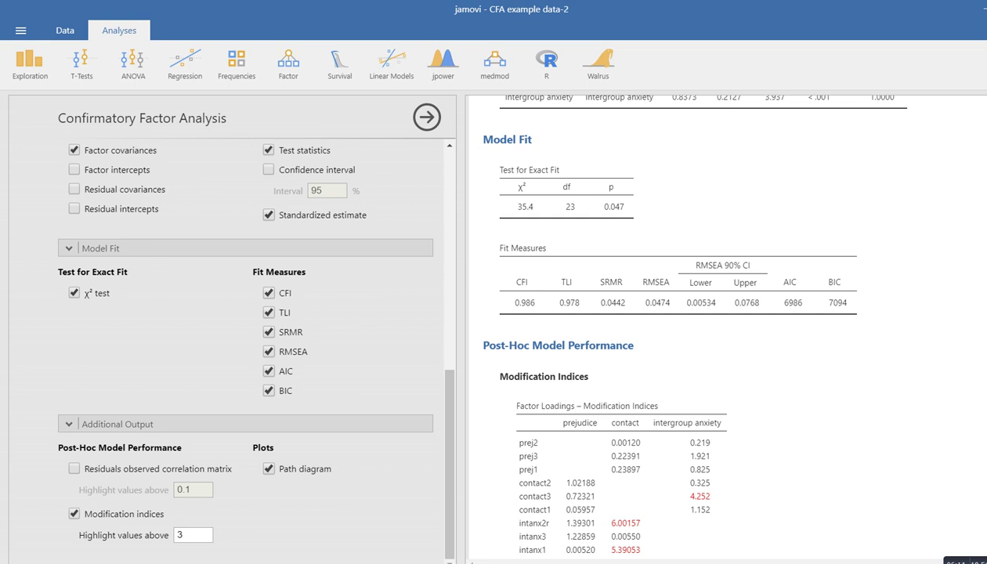
pyautogui.scroll(-3, 725, 329)
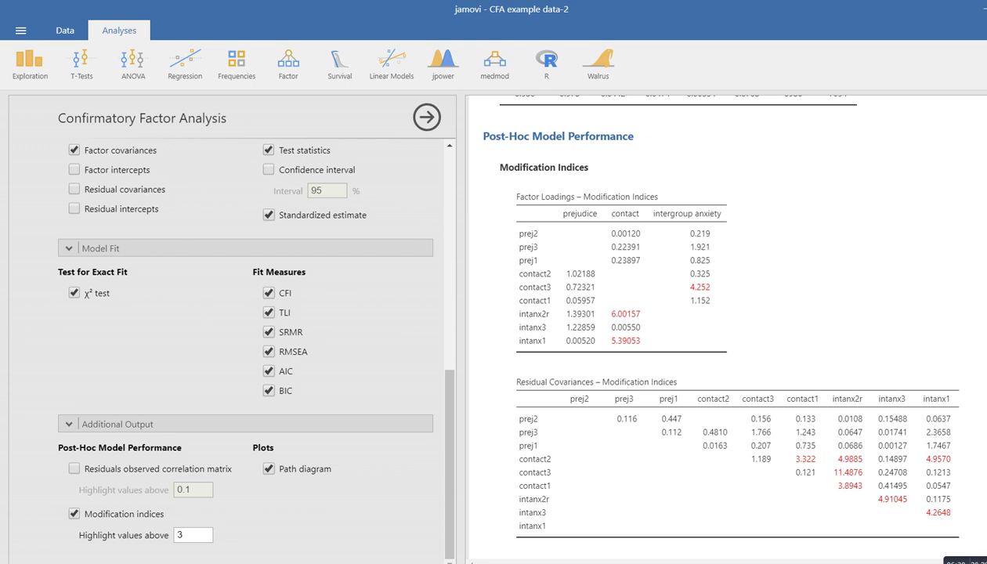
# Include 95% confidence intervals for the estimates and review them in the factor loadings and factor covariances tables
pyautogui.scroll(2, 711, 325)
pyautogui.scroll(3, 250, 345)
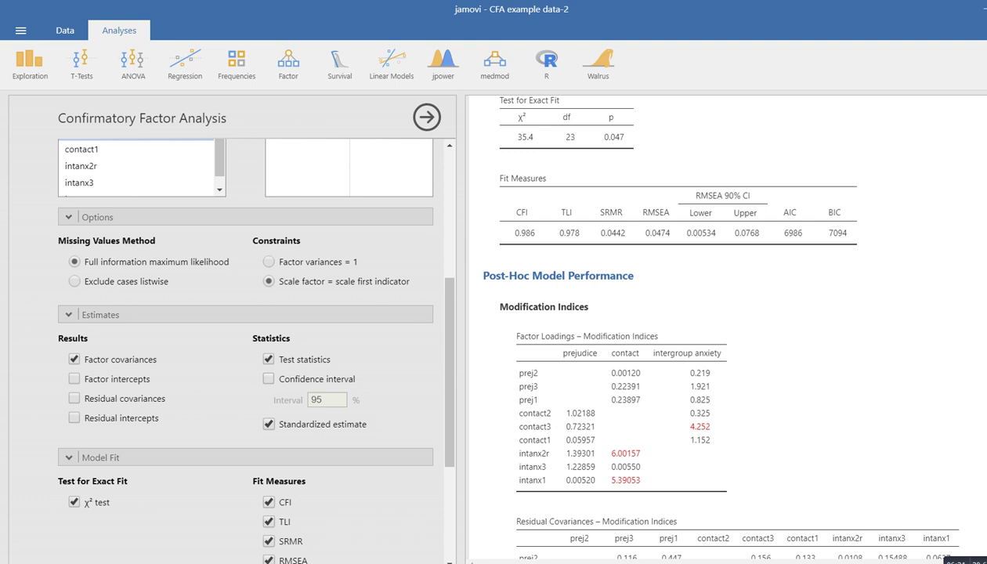
pyautogui.scroll(5, 710, 326)
pyautogui.scroll(-1, 251, 345)
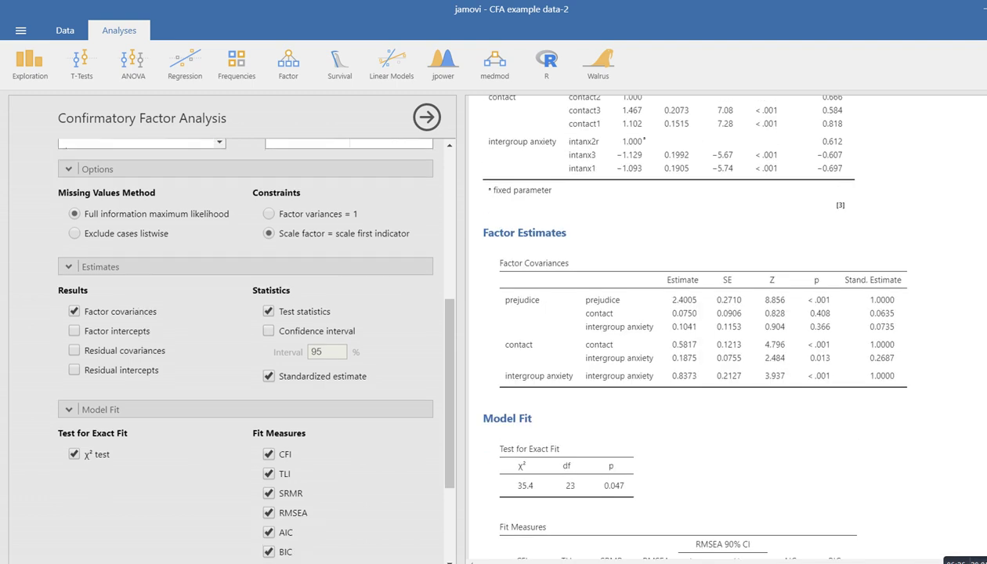
pyautogui.click(269, 309)
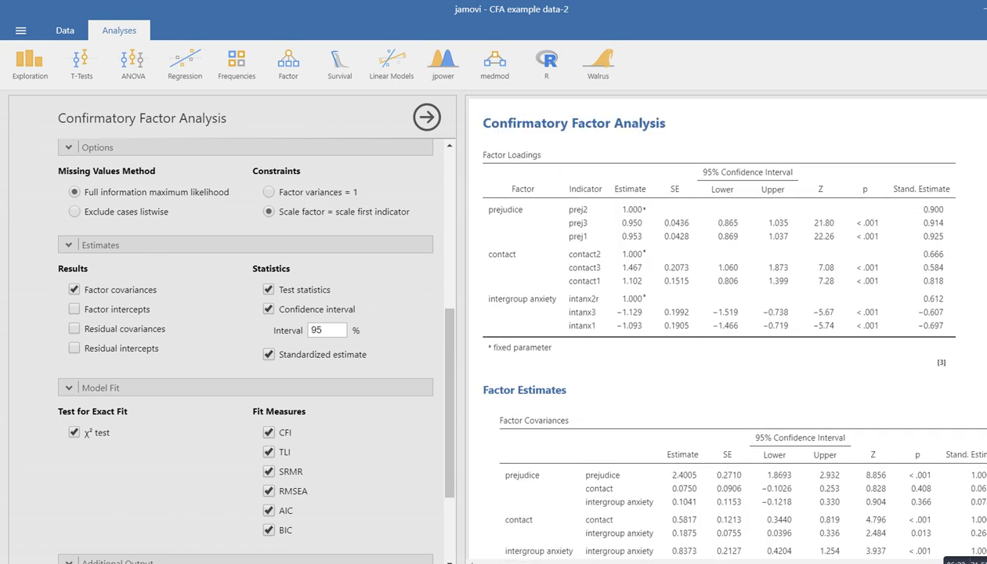
pyautogui.moveTo(604, 201); pyautogui.dragTo(793, 174)
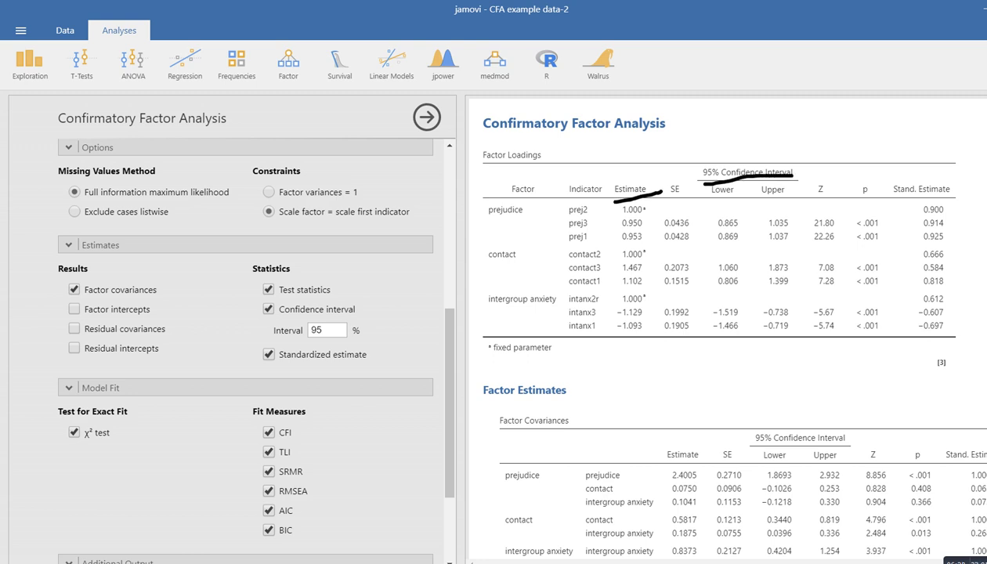
pyautogui.moveTo(756, 445); pyautogui.dragTo(817, 433)
pyautogui.moveTo(666, 460); pyautogui.dragTo(709, 451)
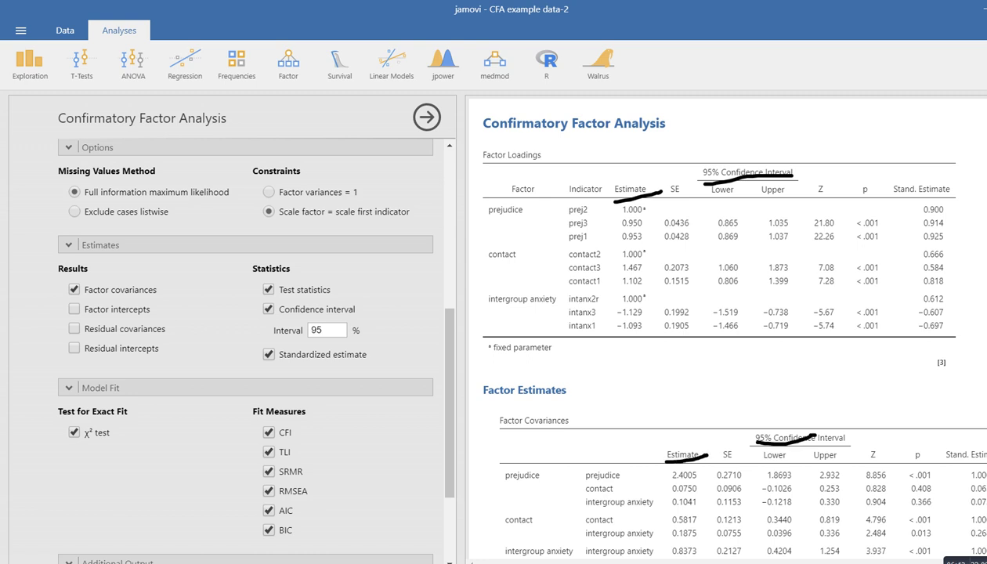
pyautogui.moveTo(764, 466); pyautogui.dragTo(832, 452)
pyautogui.press('Escape')
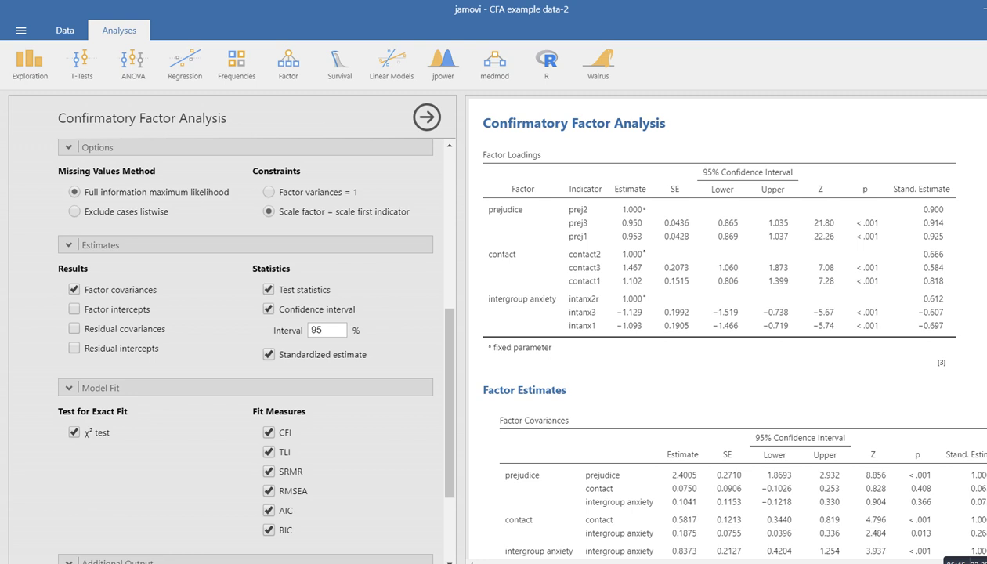
# Review the two missing values methods, full information maximum likelihood and exclude cases listwise
pyautogui.scroll(3, 251, 345)
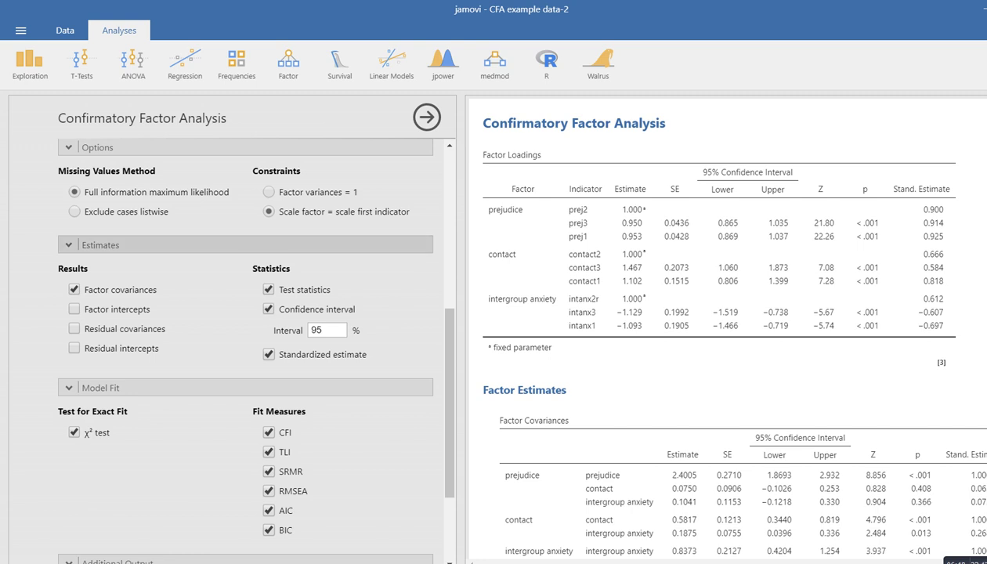
pyautogui.scroll(1, 251, 344)
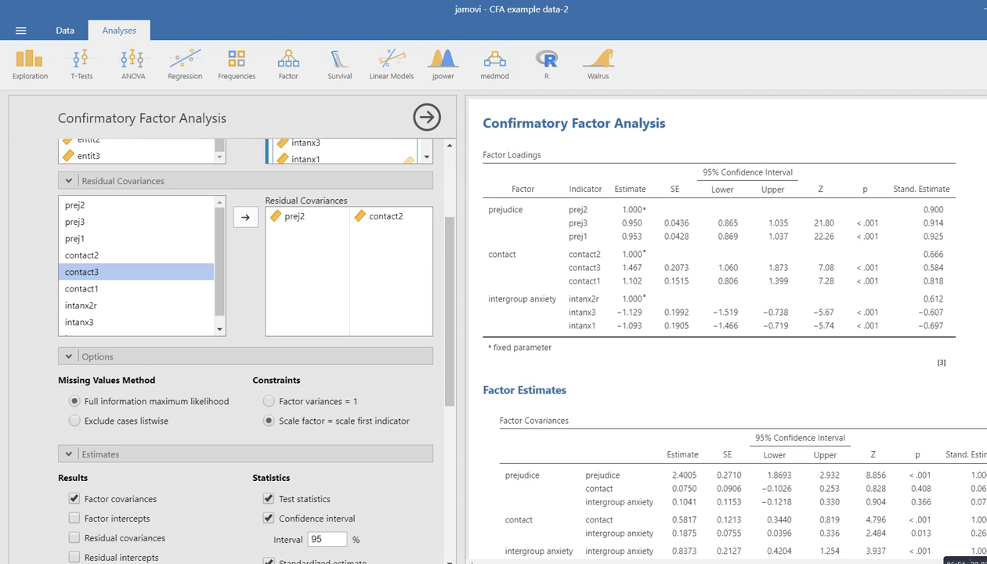
pyautogui.moveTo(88, 411); pyautogui.dragTo(215, 411)
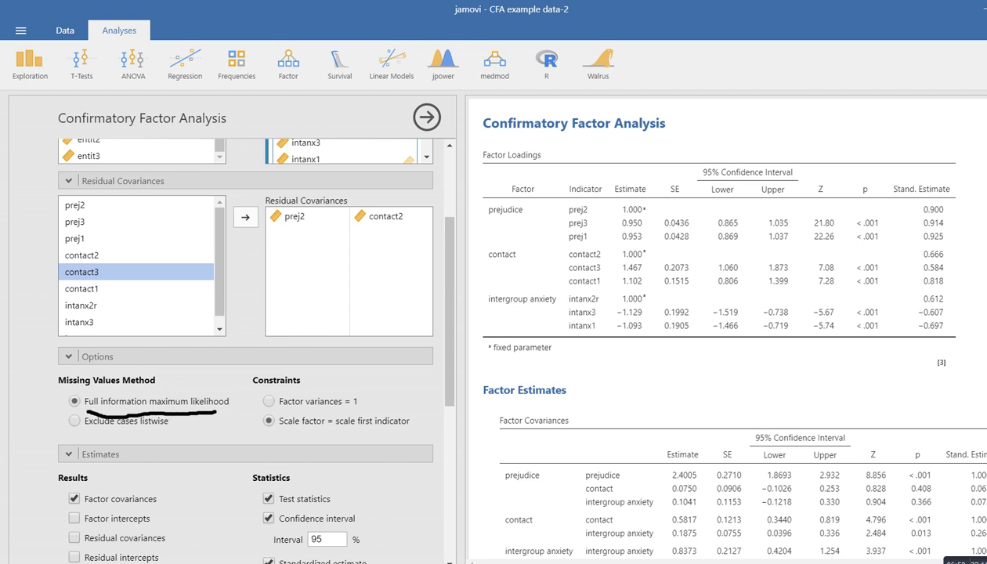
pyautogui.moveTo(80, 430); pyautogui.dragTo(185, 434)
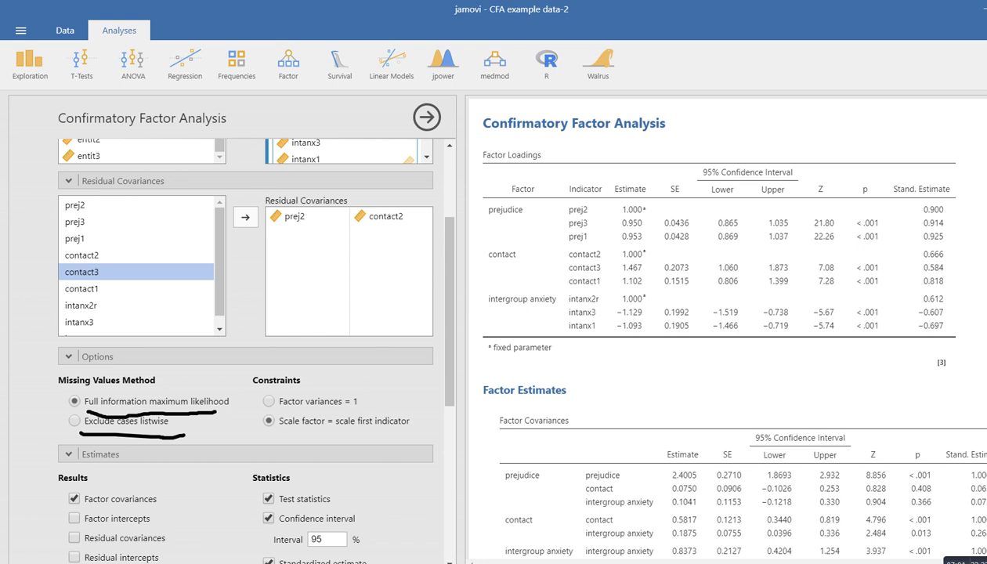
pyautogui.moveTo(53, 407)
pyautogui.mouseDown()
pyautogui.moveTo(75, 378)
pyautogui.moveTo(59, 409)
pyautogui.mouseUp()
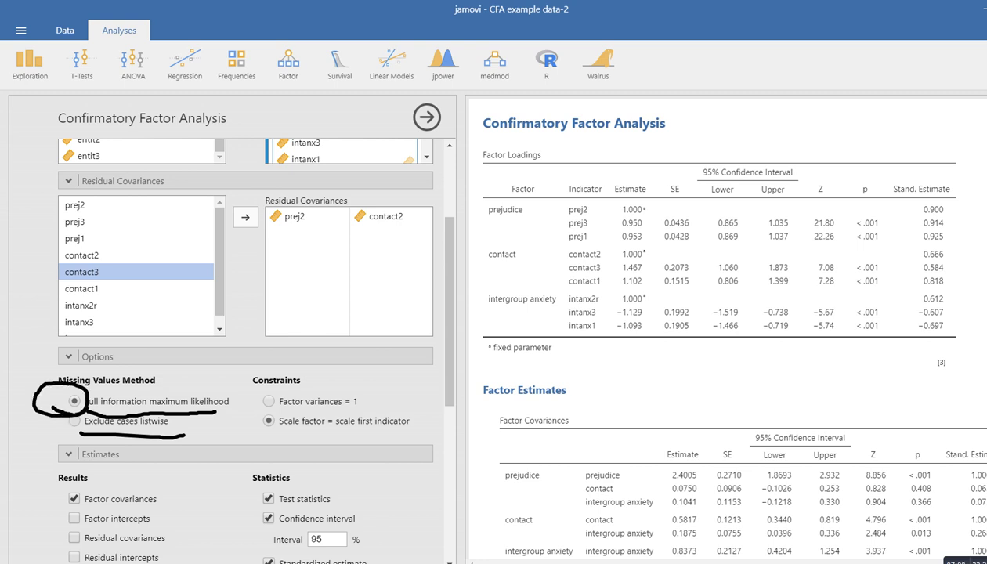
pyautogui.press('Escape')
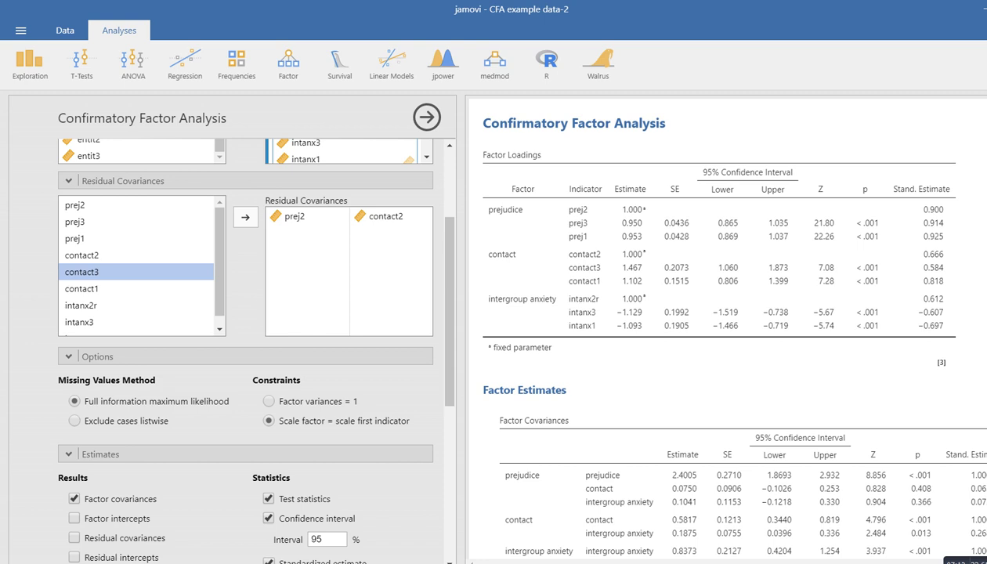
pyautogui.scroll(2, 246, 313)
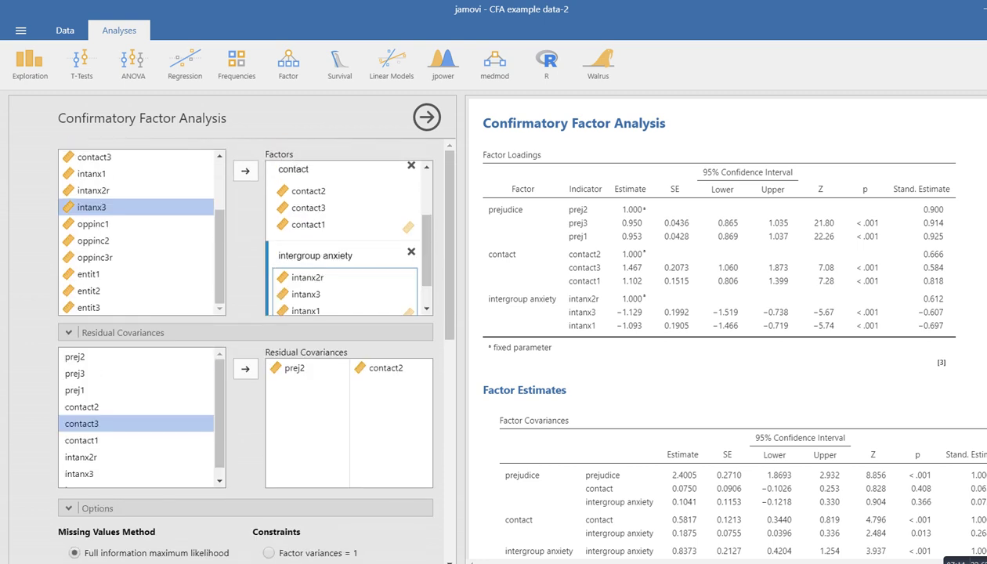